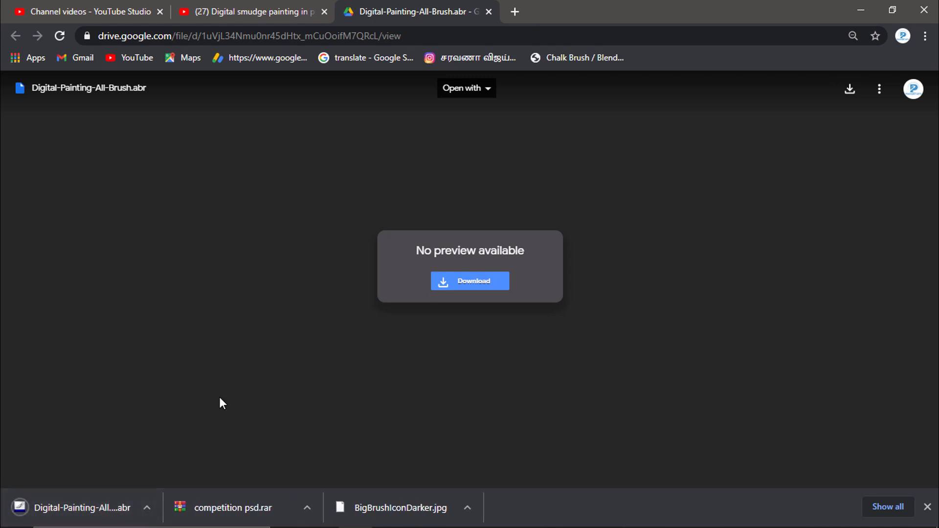
Step: Check the Downloads folder for the Prashant arts brushes file and switch to Photoshop
left_click(861, 10)
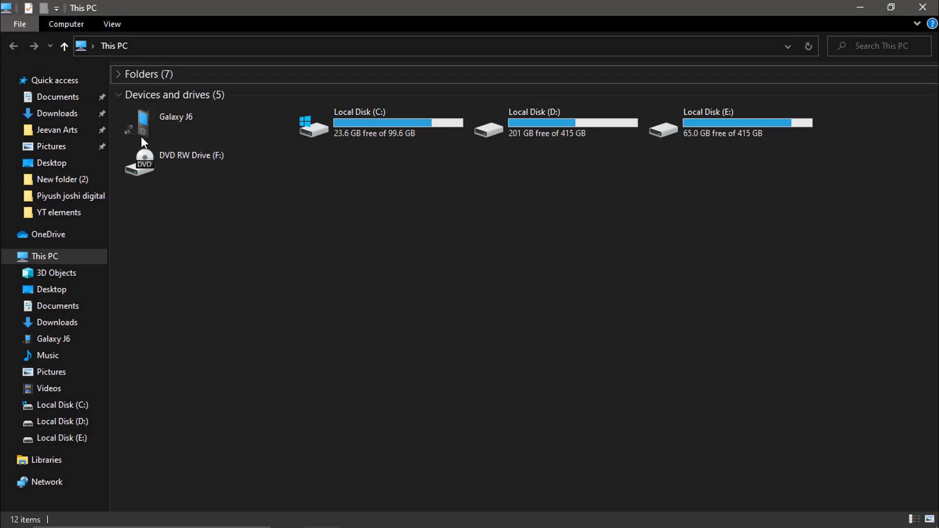
left_click(59, 120)
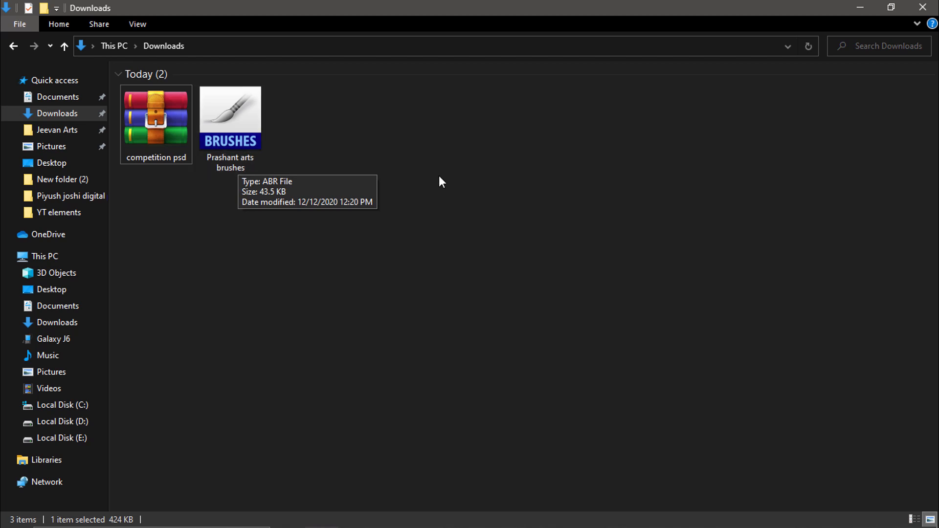
left_click(387, 518)
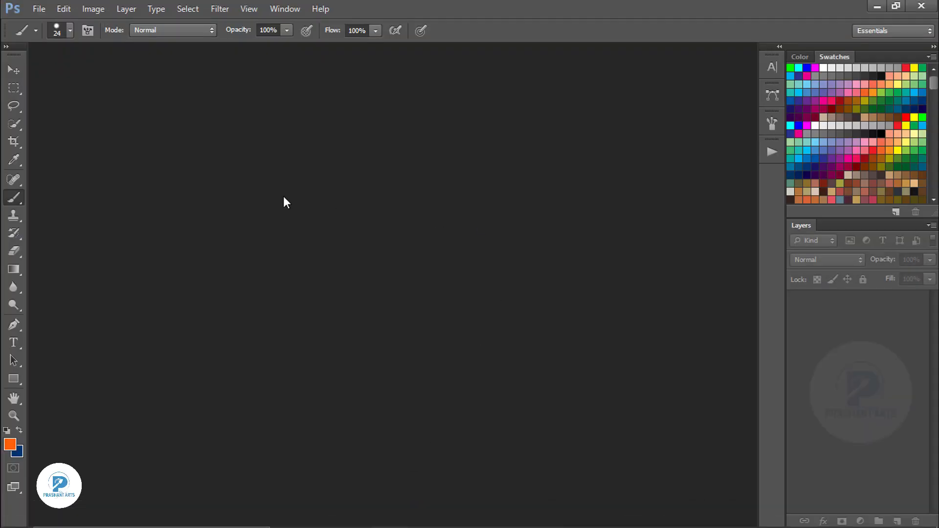
Step: Create a new U.S. Paper Letter document, 8.5 x 11 inches at 300 pixels/inch, RGB Color, with a white background
left_click(38, 10)
left_click(46, 23)
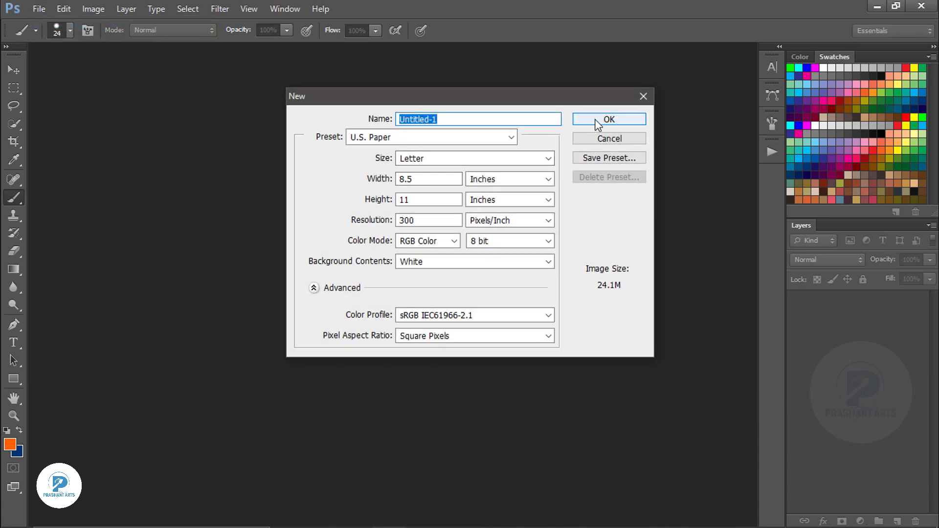
left_click(595, 118)
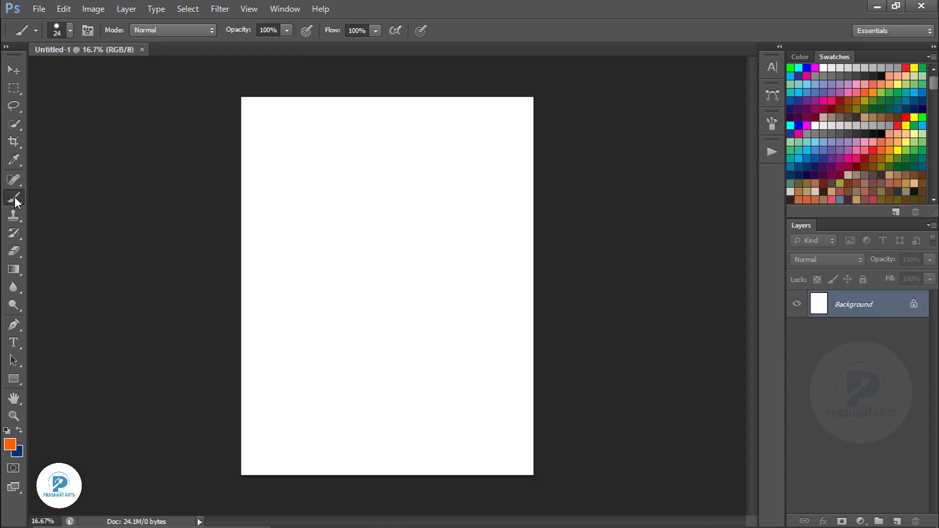
left_click(69, 31)
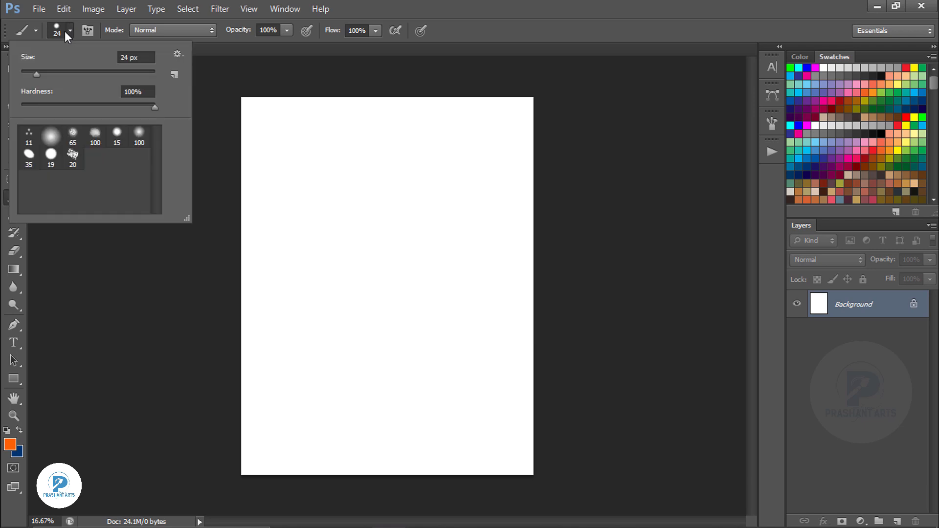
left_click(177, 54)
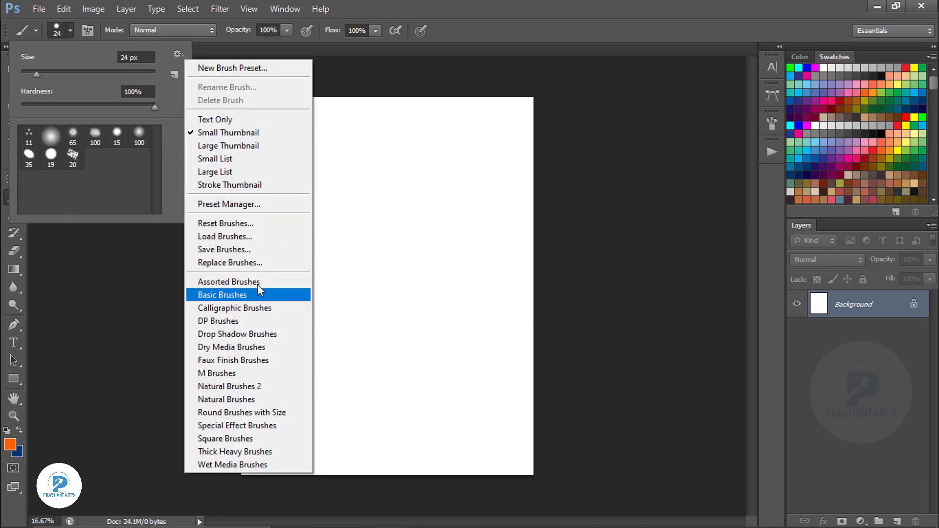
left_click(237, 240)
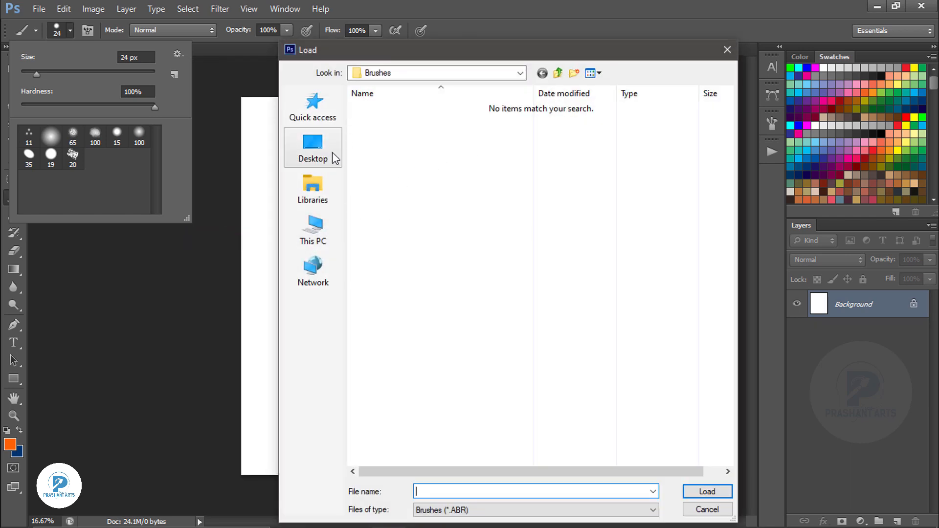
left_click(517, 74)
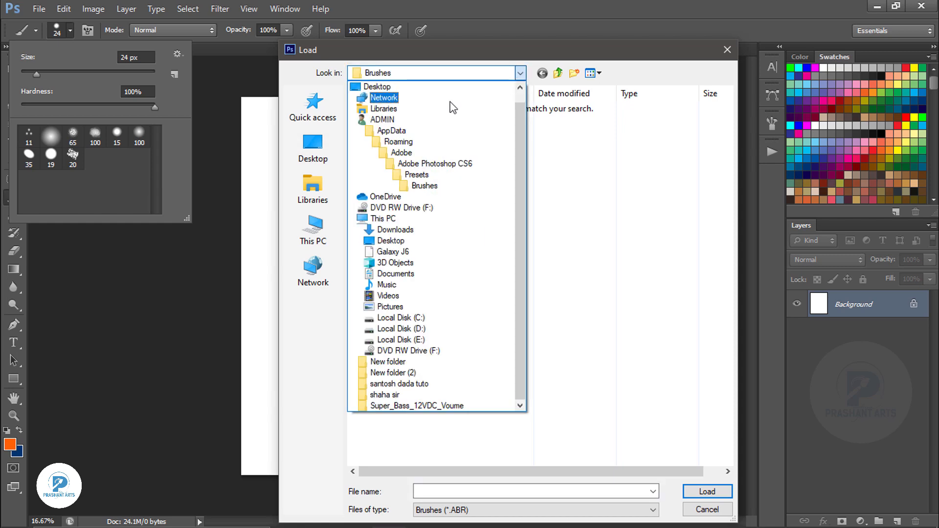
left_click(390, 231)
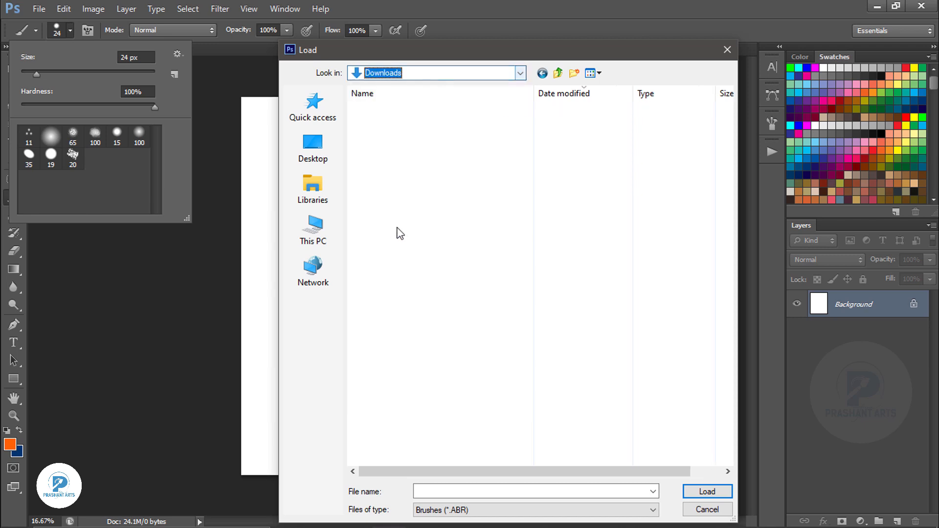
left_click(411, 124)
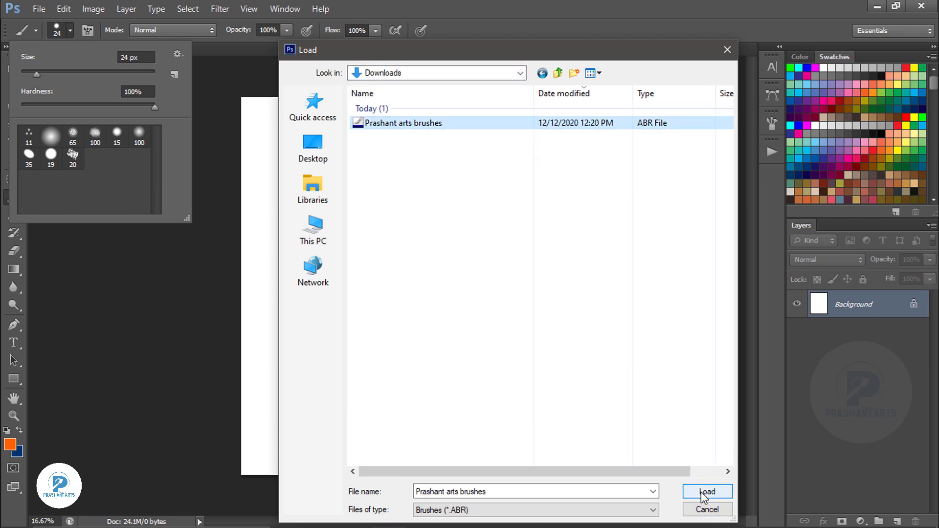
left_click(727, 51)
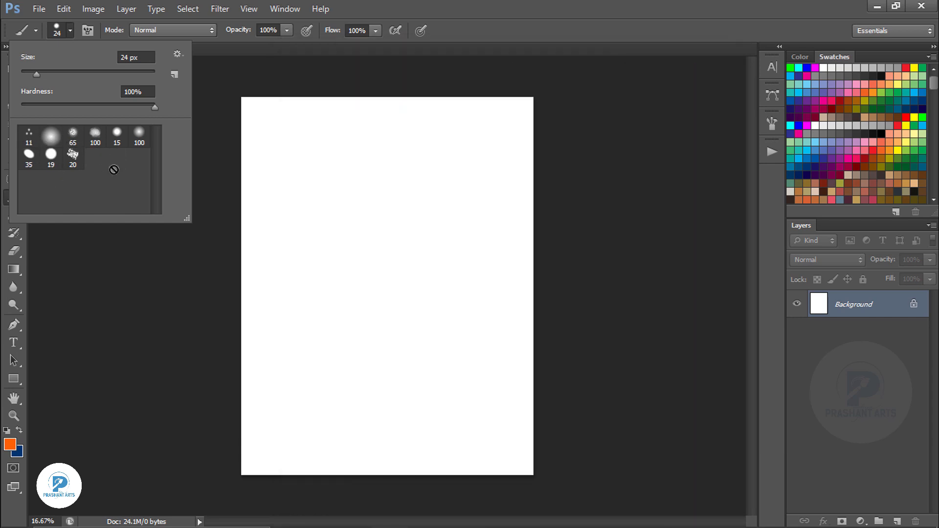
left_click(121, 274)
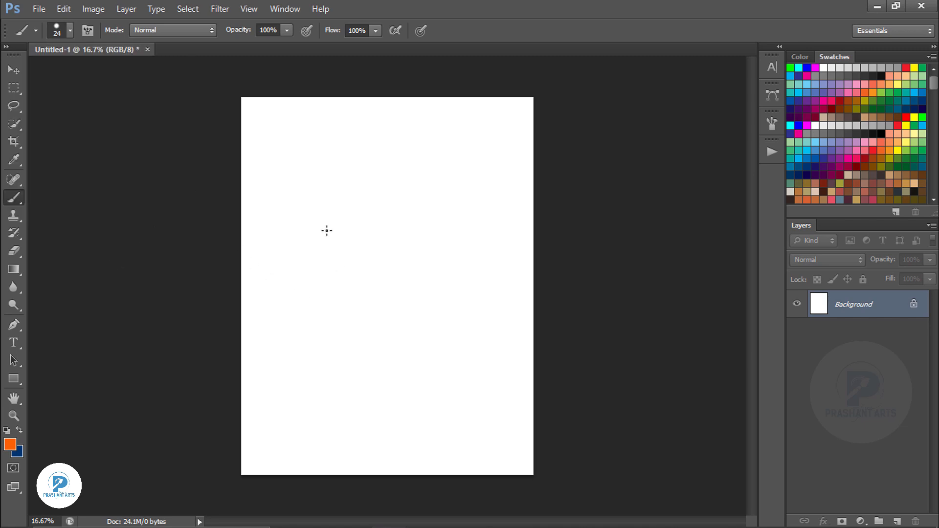
Step: Place the me-01 portrait photo in the document, aligned with the page's upper edge, and rasterize its layer
left_click(877, 6)
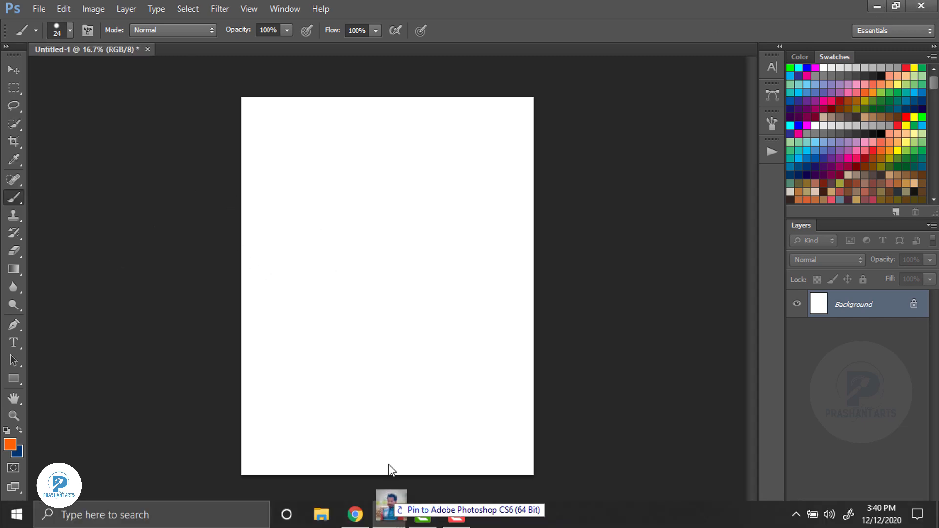
left_click_drag(389, 466, 394, 335)
left_click_drag(448, 276, 445, 234)
left_click(691, 30)
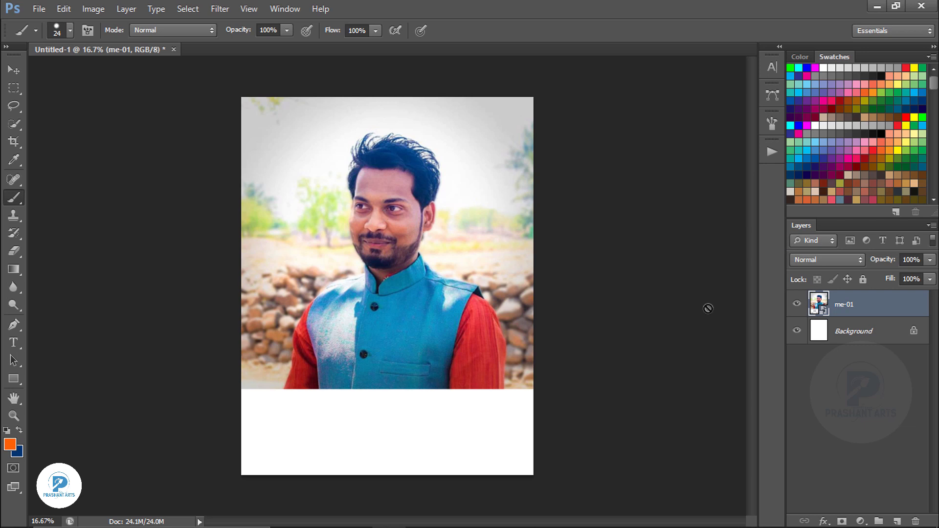
left_click(422, 244)
left_click(455, 212)
Step: Crop the canvas to remove the blank white area below the portrait photo
left_click(14, 142)
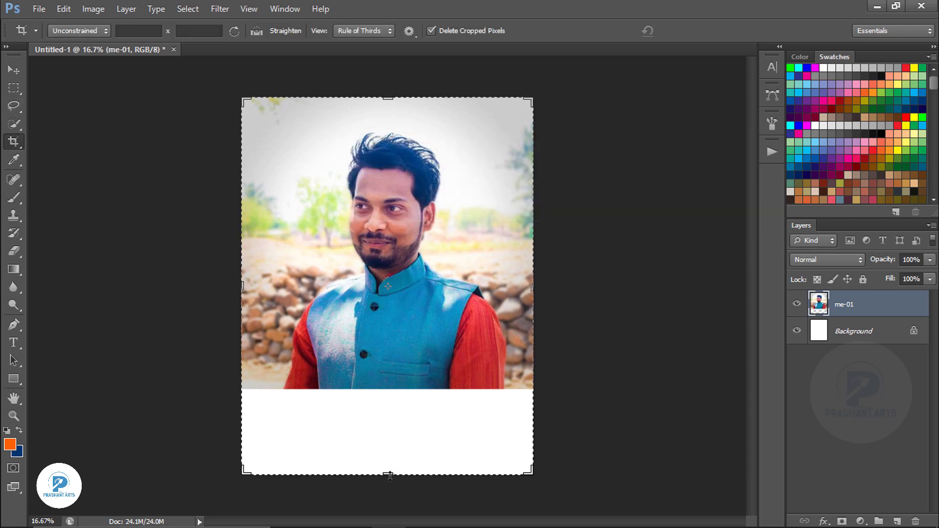
left_click_drag(389, 476, 389, 430)
key("Return")
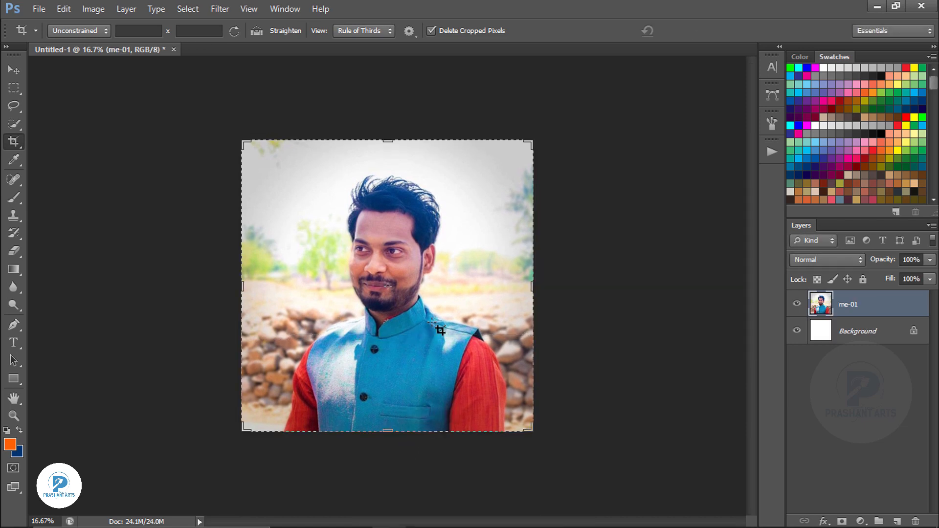
left_click(13, 70)
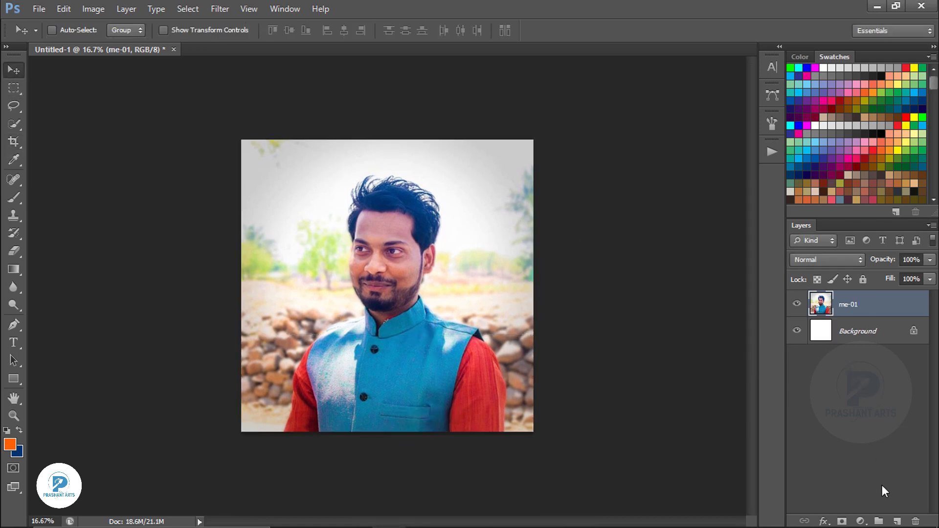
Step: Activate the Smudge tool for working on the portrait's face and hair
key("ctrl+plus")
key("ctrl+plus")
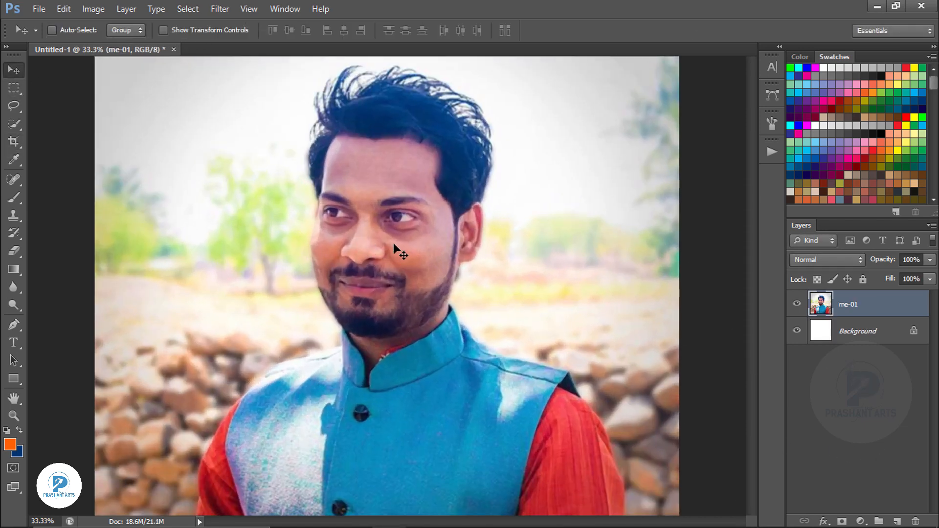
left_click_drag(750, 261, 735, 227)
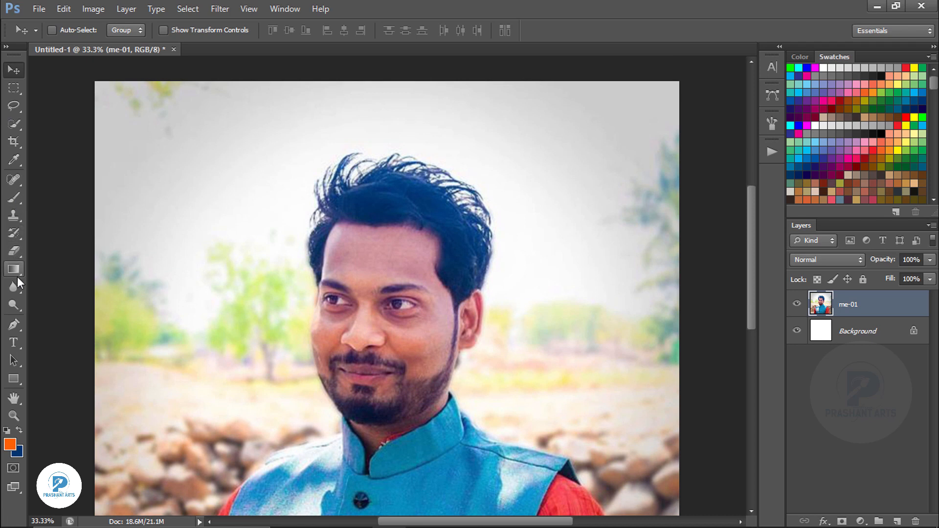
left_click(21, 202)
left_click(14, 307)
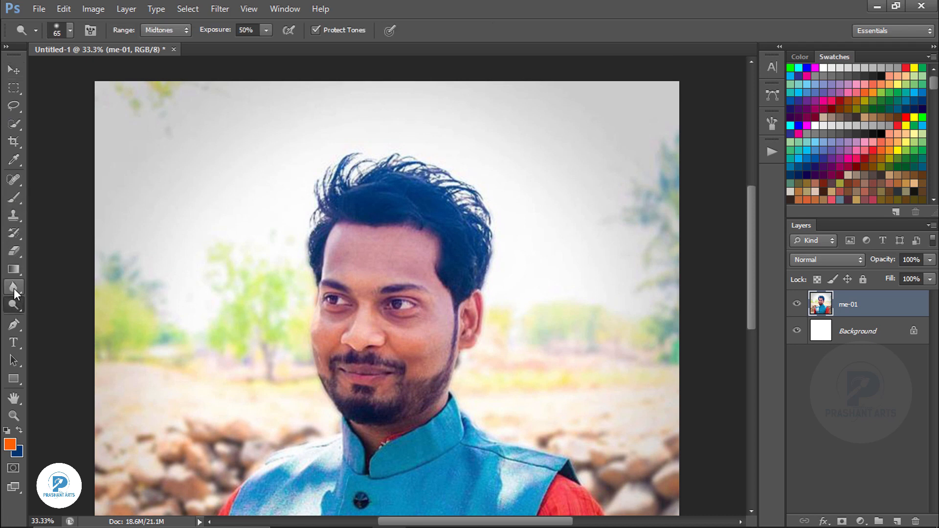
left_click(13, 289)
left_click(74, 311)
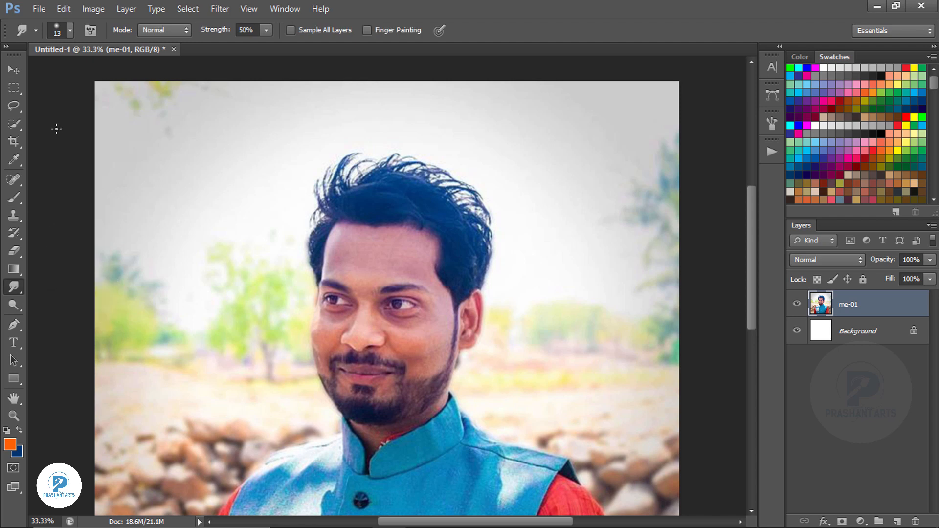
Step: Choose the 11 px three-dot smudge brush preset, enlarge it to 70 px and set the strength to 82%
left_click(71, 30)
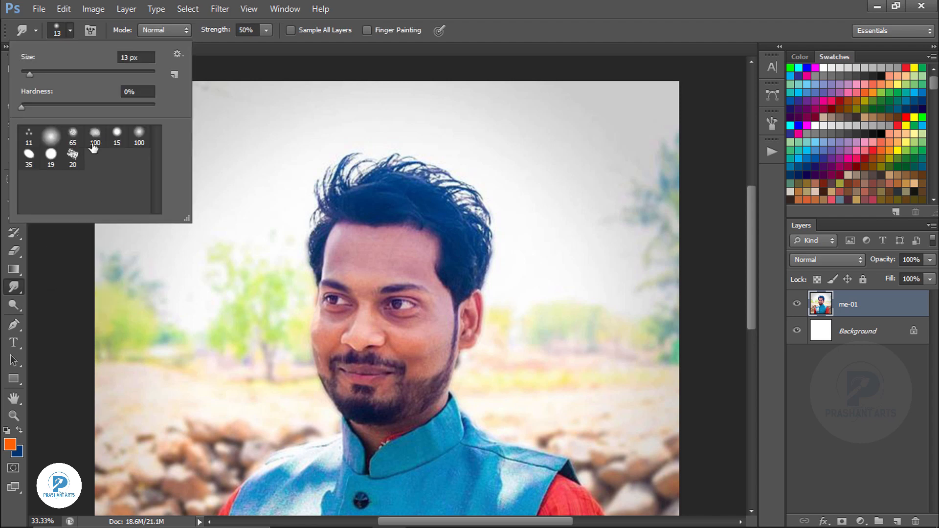
left_click(32, 137)
left_click(165, 291)
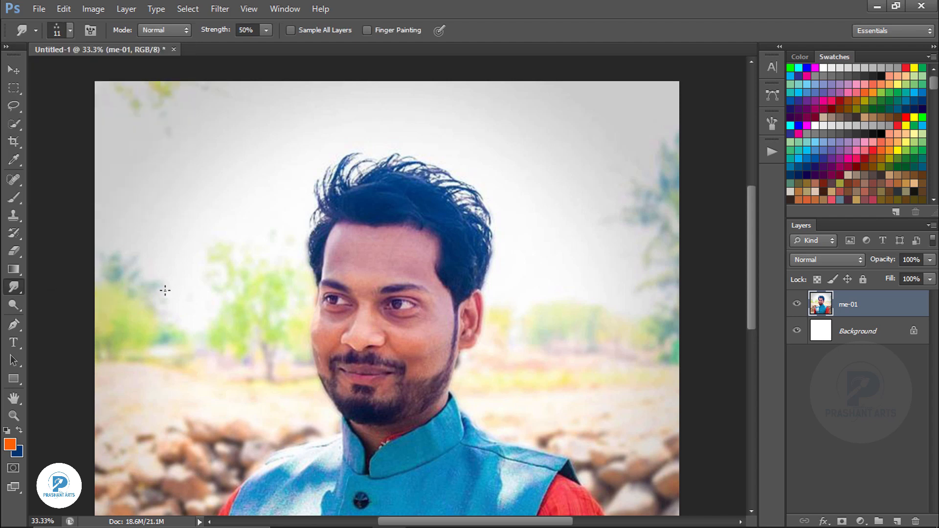
key("bracketright")
left_click_drag(207, 33, 228, 33)
Step: Reduce the smudge brush to 40 px and smudge the front hair above the forehead into smooth, curved strands
key("ctrl+equal")
key("ctrl+equal")
key("space")
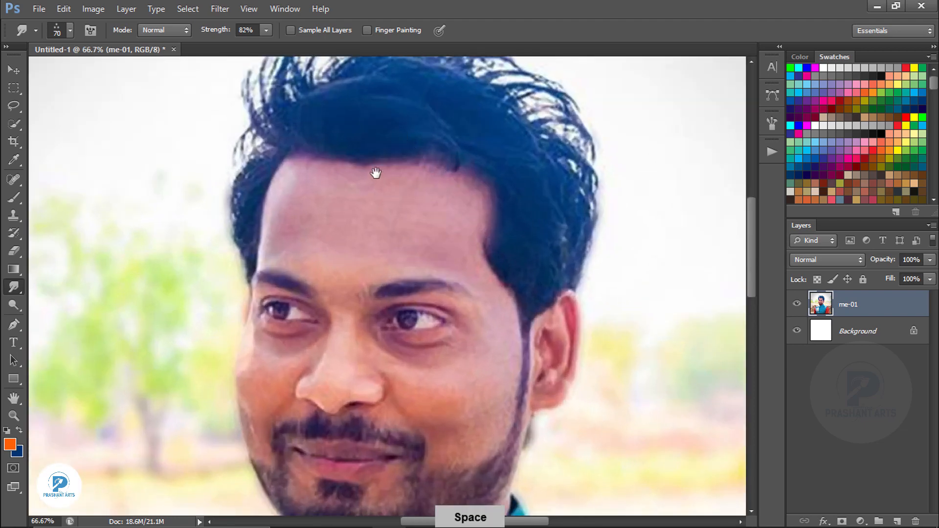
left_click_drag(375, 173, 350, 279)
key("bracketleft")
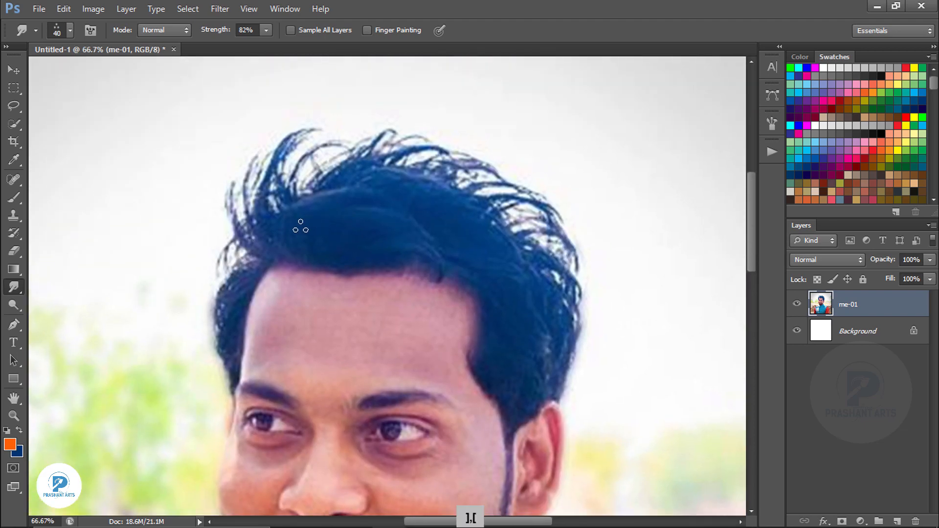
mouse_move(304, 221)
left_mouse_down()
mouse_move(325, 274)
mouse_move(313, 252)
mouse_move(338, 222)
mouse_move(308, 244)
mouse_move(320, 267)
mouse_move(368, 273)
mouse_move(339, 271)
mouse_move(349, 233)
mouse_move(359, 233)
mouse_move(281, 246)
mouse_move(283, 230)
mouse_move(357, 276)
mouse_move(361, 219)
mouse_move(304, 243)
mouse_move(350, 195)
mouse_move(295, 218)
mouse_move(336, 209)
mouse_move(381, 178)
mouse_move(298, 212)
mouse_move(427, 238)
left_mouse_up()
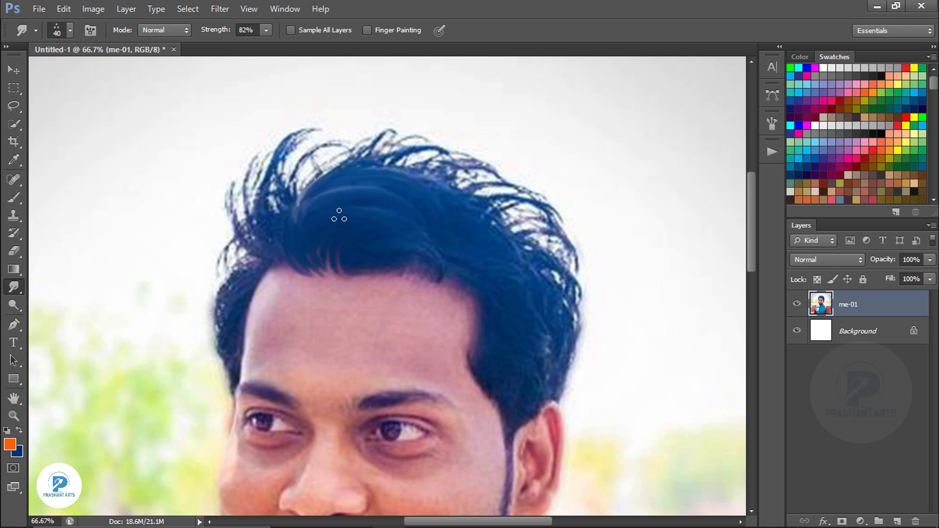
Step: Smudge the beard along the jaw below the ear into short upward strands, and undo the last change
key("space")
left_click_drag(413, 291, 359, 210)
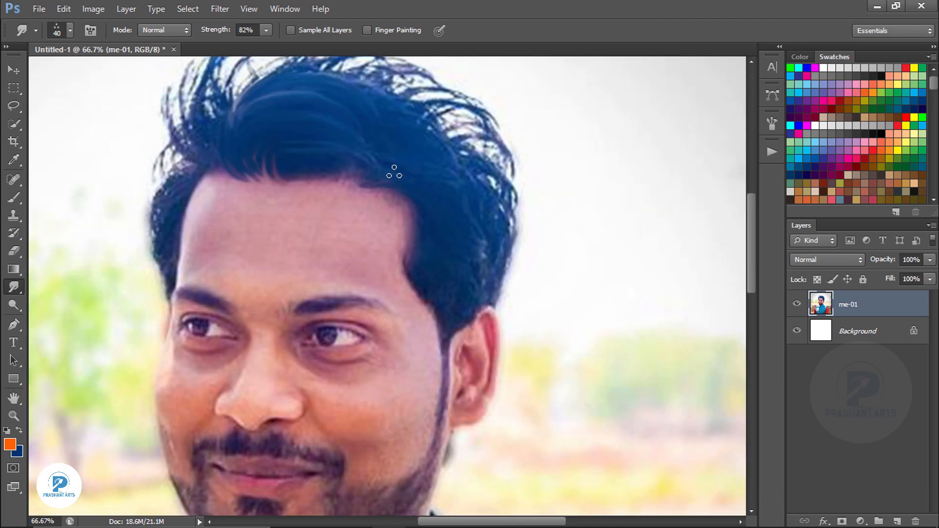
key("space")
left_click_drag(424, 300, 455, 157)
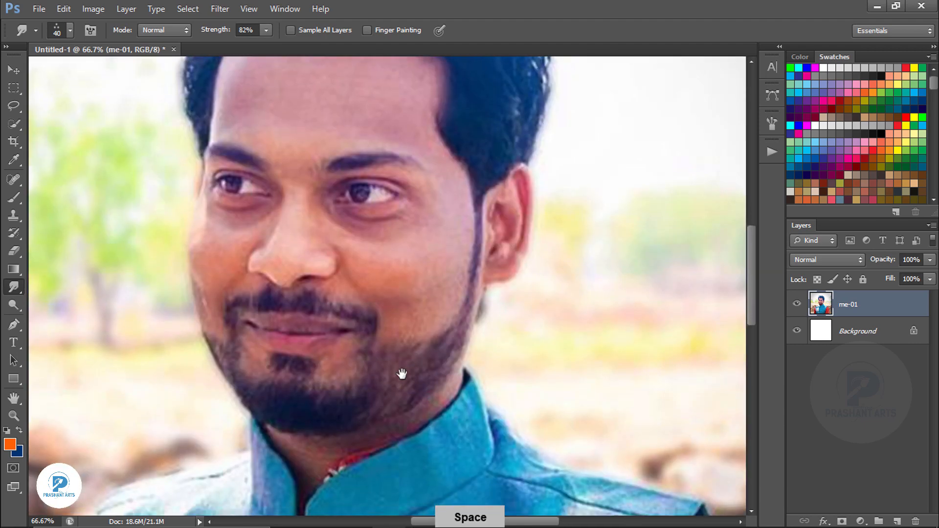
left_click_drag(370, 392, 404, 328)
left_click_drag(378, 377, 419, 331)
mouse_move(401, 371)
left_mouse_down()
mouse_move(425, 328)
mouse_move(409, 371)
mouse_move(438, 329)
mouse_move(432, 347)
mouse_move(451, 306)
left_mouse_up()
left_click_drag(443, 343, 456, 313)
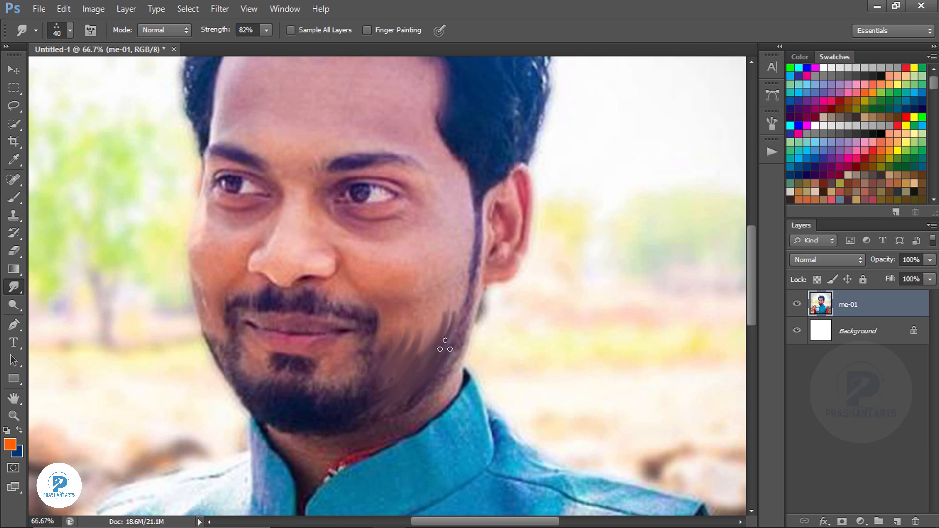
key("ctrl+alt+z")
Step: Pick cyan as the foreground color and add a new empty layer above the me-01 layer
key("space")
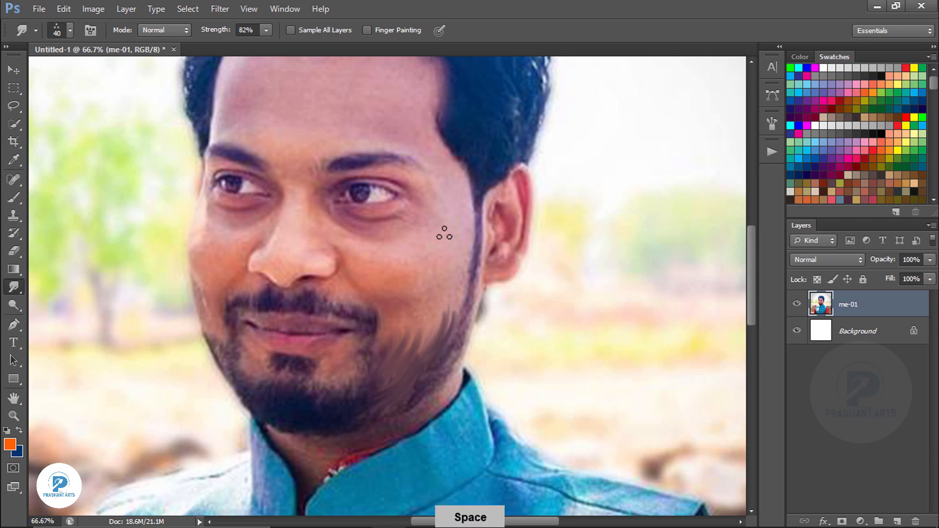
left_click_drag(442, 235, 411, 316)
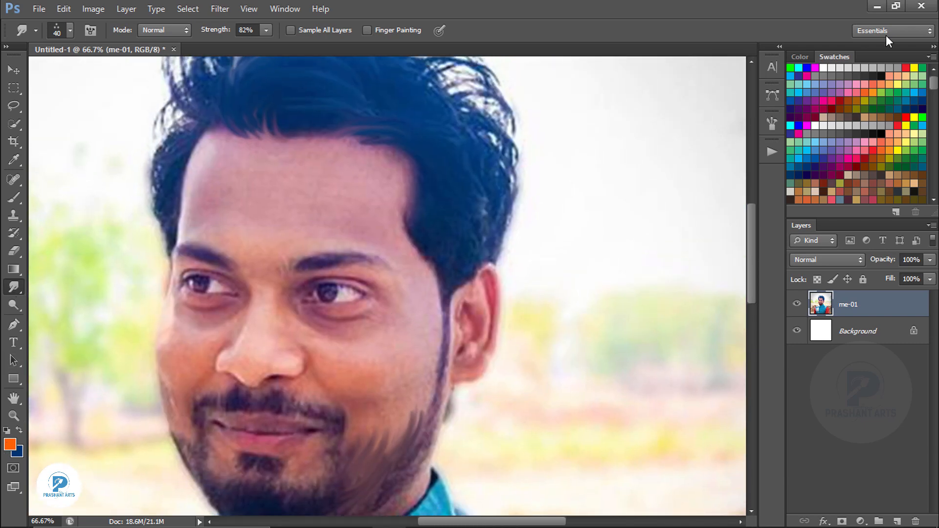
left_click(800, 68)
left_click(897, 522)
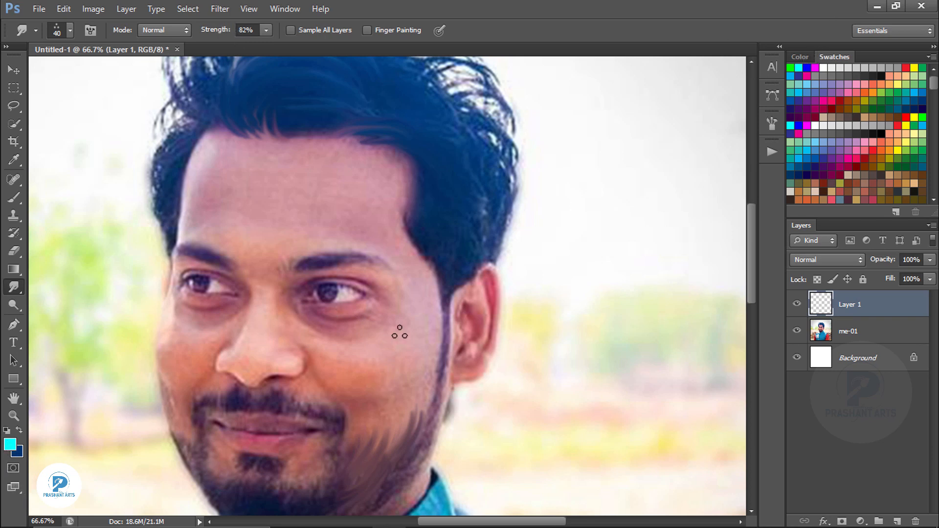
Step: Reduce the smudge brush to 30 px and finger-paint curved cyan highlight strands into the front hair on Layer 1
key("space")
left_click_drag(363, 201, 380, 307)
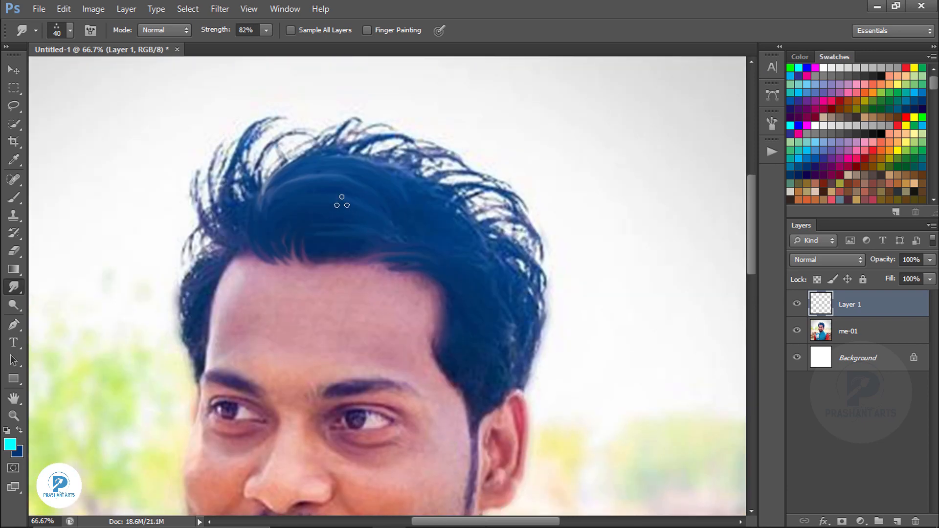
key("bracketleft")
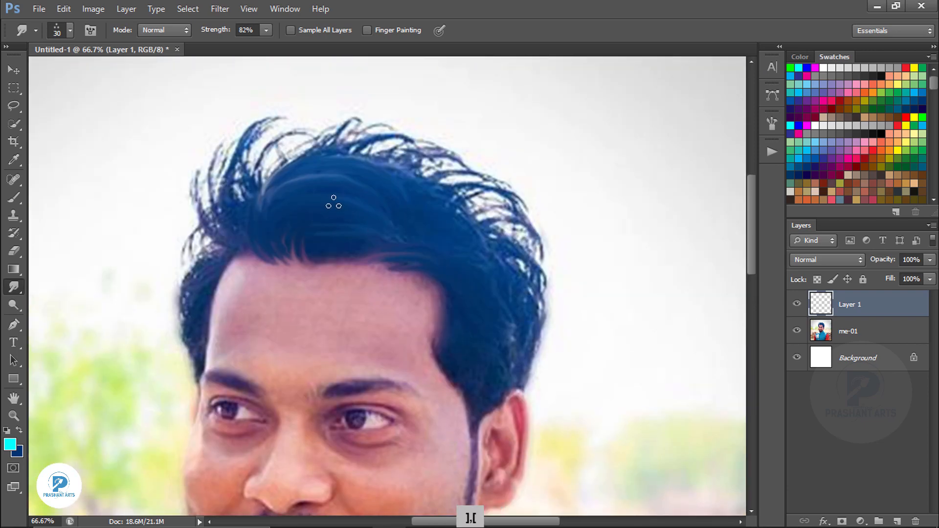
key("alt")
left_click_drag(327, 198, 304, 210)
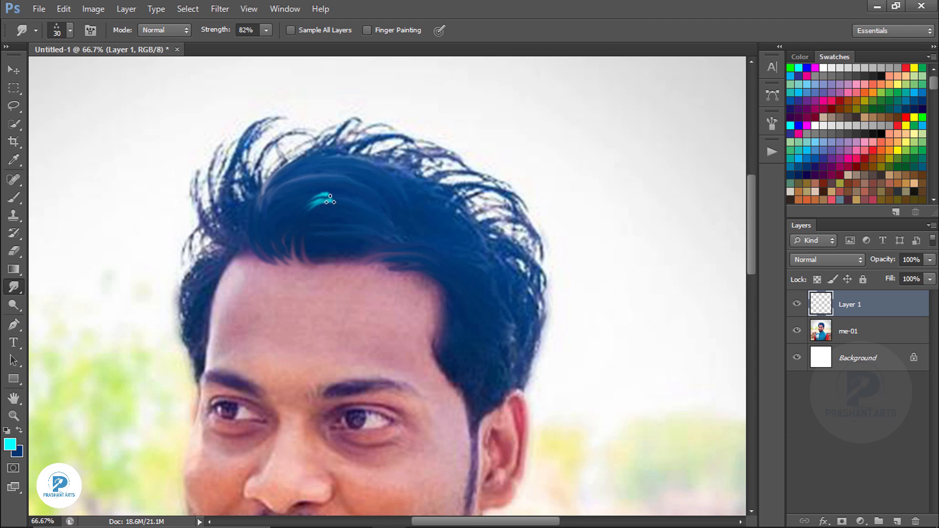
key("alt")
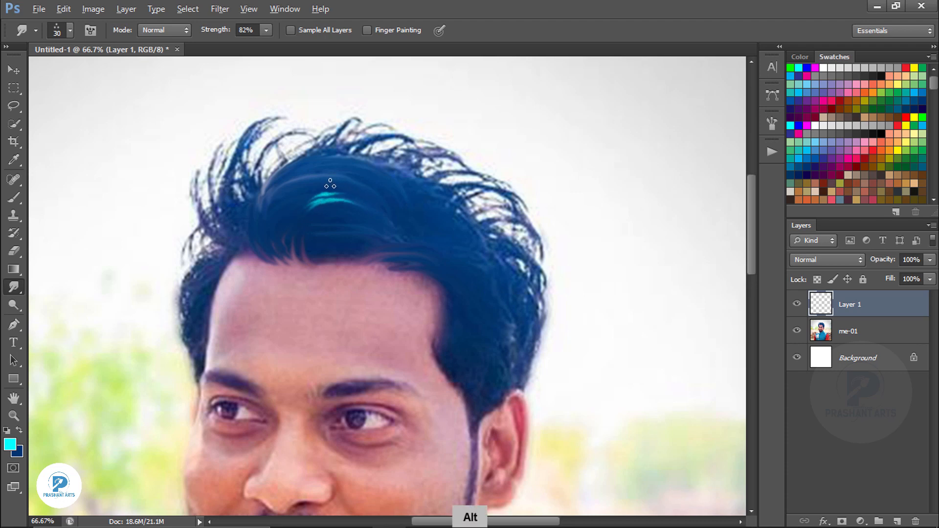
mouse_move(330, 184)
left_mouse_down()
mouse_move(295, 200)
mouse_move(334, 185)
mouse_move(377, 203)
mouse_move(339, 173)
mouse_move(306, 176)
mouse_move(333, 170)
mouse_move(360, 179)
mouse_move(326, 175)
mouse_move(347, 172)
mouse_move(384, 194)
left_mouse_up()
key("alt")
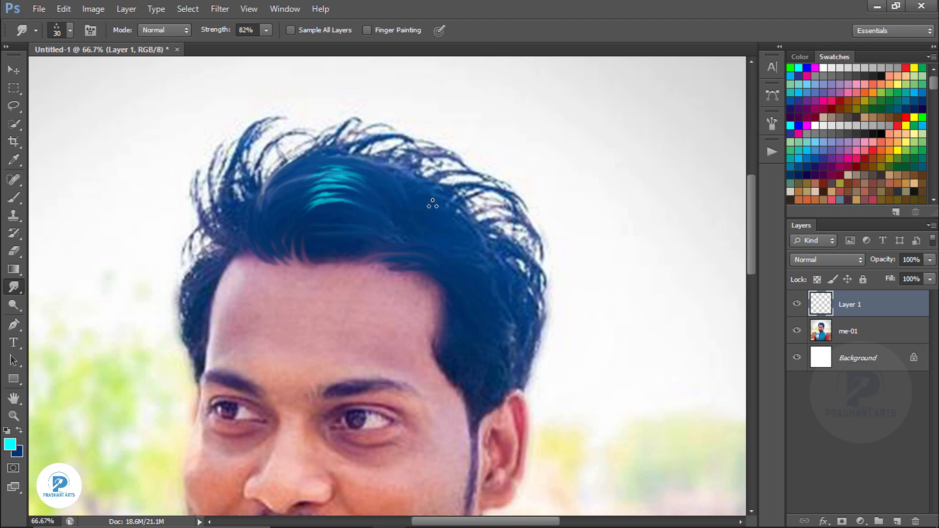
Step: Finger-paint short curved cyan highlight strands into the side hair above the temple near the ear
key("alt")
mouse_move(475, 277)
left_mouse_down()
mouse_move(437, 261)
mouse_move(479, 320)
left_mouse_up()
key("alt")
mouse_move(488, 275)
left_mouse_down()
mouse_move(457, 249)
mouse_move(488, 266)
mouse_move(487, 322)
left_mouse_up()
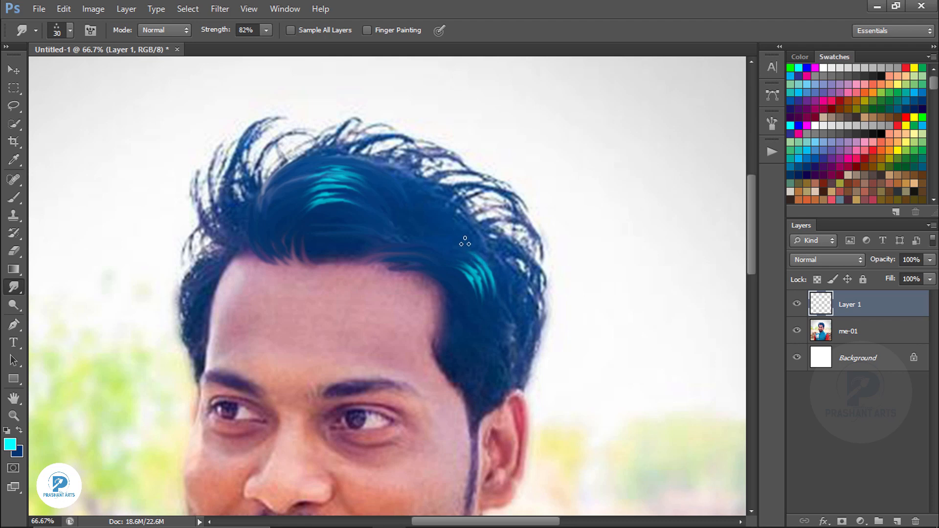
Step: Choose the 65 px textured smudge brush preset and set its strength to 49%
left_click(70, 31)
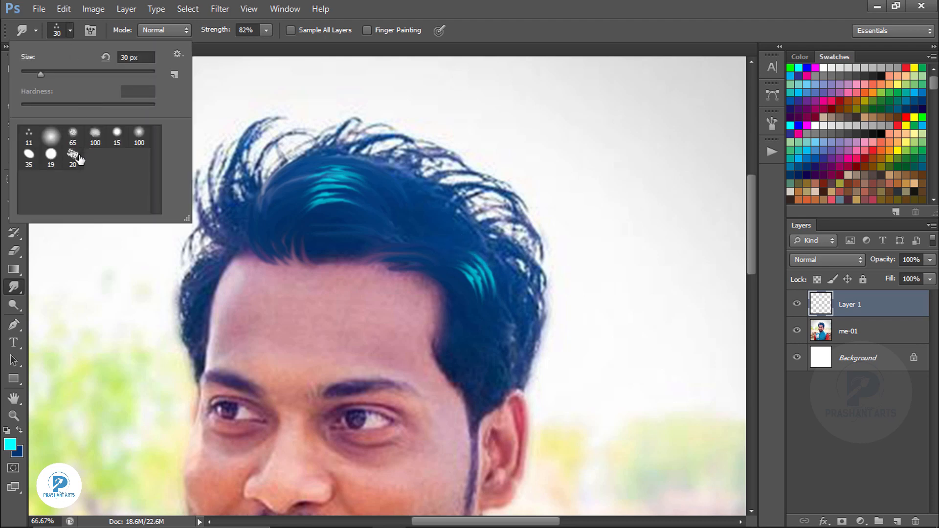
left_click(52, 138)
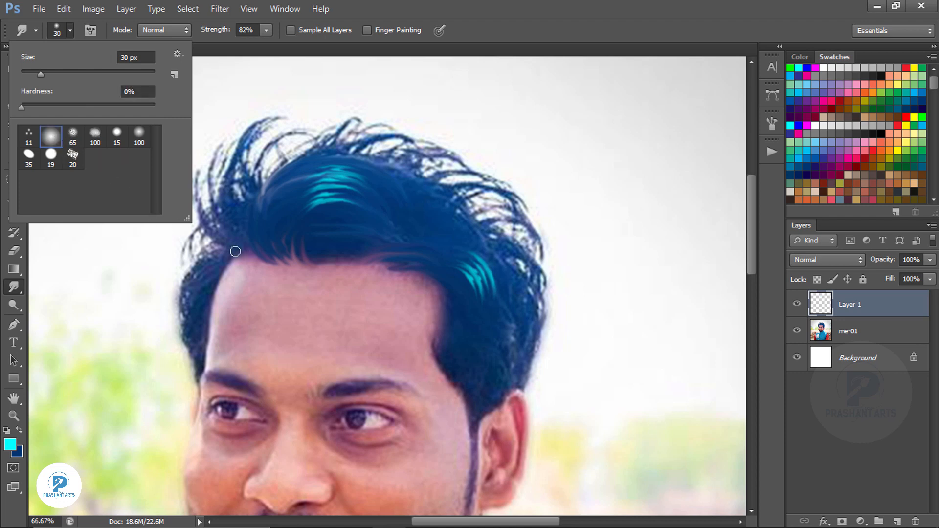
left_click(72, 133)
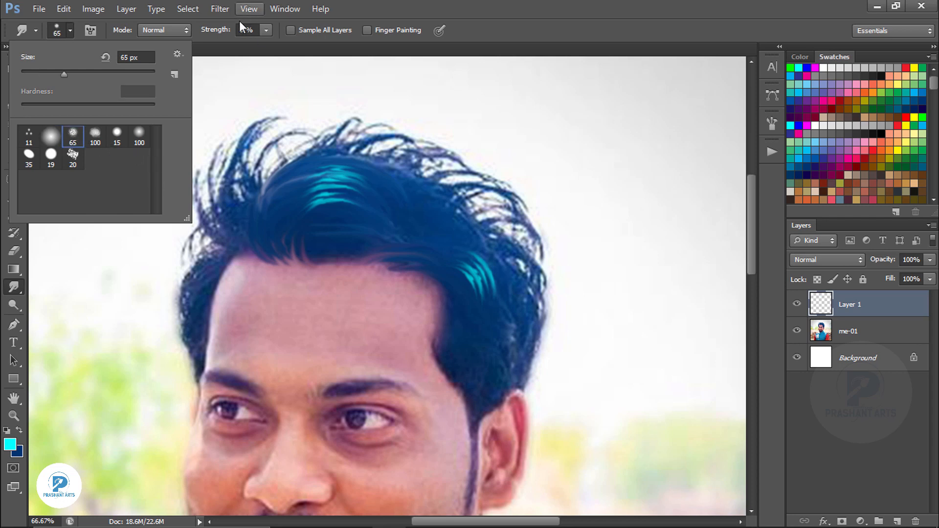
left_click(216, 30)
left_click_drag(215, 30, 196, 32)
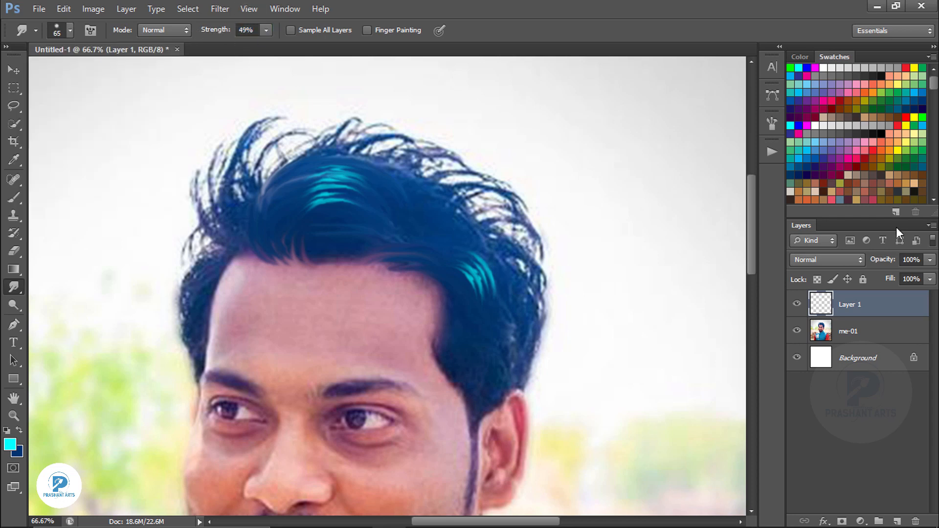
Step: On the me-01 layer, smudge the forehead skin smooth with the brush enlarged to 175 px and strength at 53%
left_click(875, 332)
key("ctrl+minus")
key("ctrl+equal")
key("ctrl+equal")
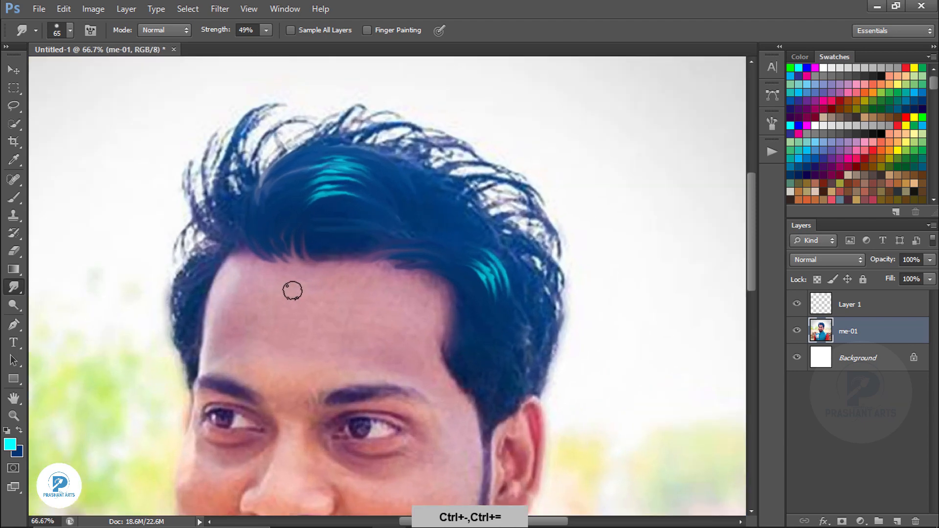
key("bracketright")
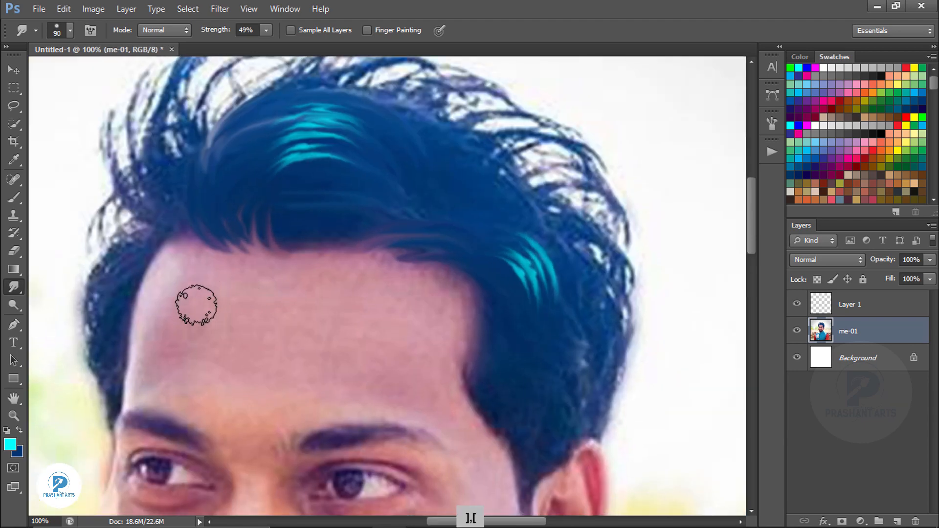
key("bracketright")
key("bracketright")
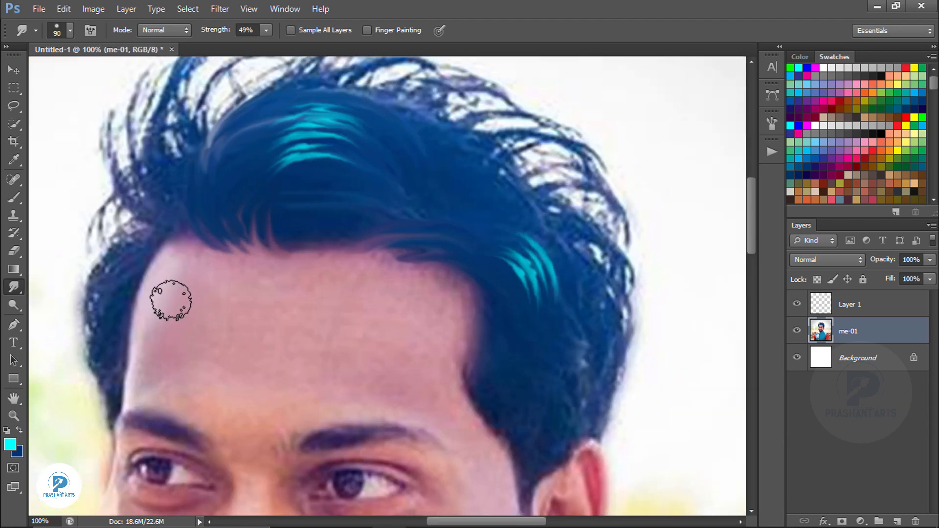
key("bracketright")
key("bracketright")
key("bracketright")
key("bracketright")
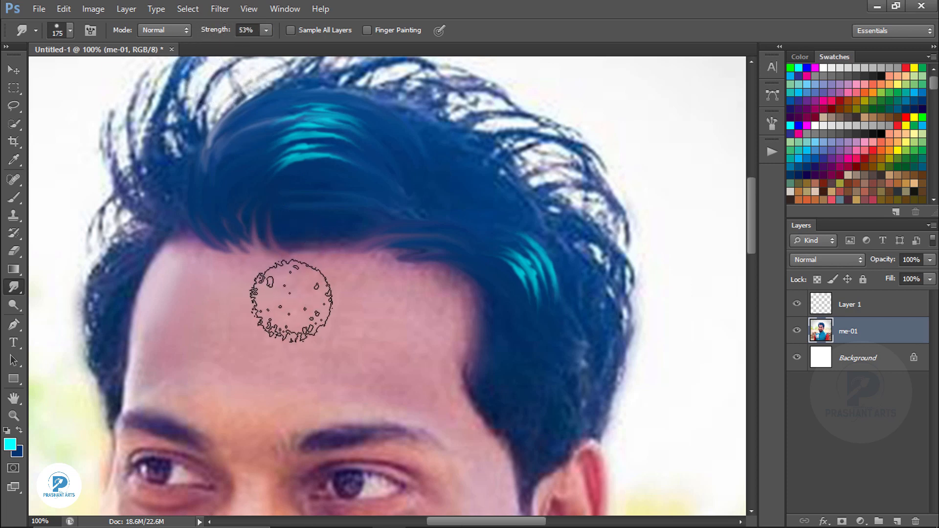
mouse_move(292, 302)
left_mouse_down()
mouse_move(276, 329)
mouse_move(305, 308)
mouse_move(262, 301)
mouse_move(296, 304)
mouse_move(234, 326)
mouse_move(241, 343)
mouse_move(275, 325)
mouse_move(214, 315)
mouse_move(211, 351)
mouse_move(281, 349)
mouse_move(346, 322)
mouse_move(340, 335)
mouse_move(238, 318)
mouse_move(255, 312)
mouse_move(225, 294)
mouse_move(276, 310)
mouse_move(402, 309)
mouse_move(396, 317)
mouse_move(398, 309)
mouse_move(369, 300)
mouse_move(387, 301)
mouse_move(402, 309)
mouse_move(403, 333)
mouse_move(391, 328)
mouse_move(404, 313)
mouse_move(234, 366)
mouse_move(196, 347)
mouse_move(169, 364)
mouse_move(179, 342)
mouse_move(218, 333)
left_mouse_up()
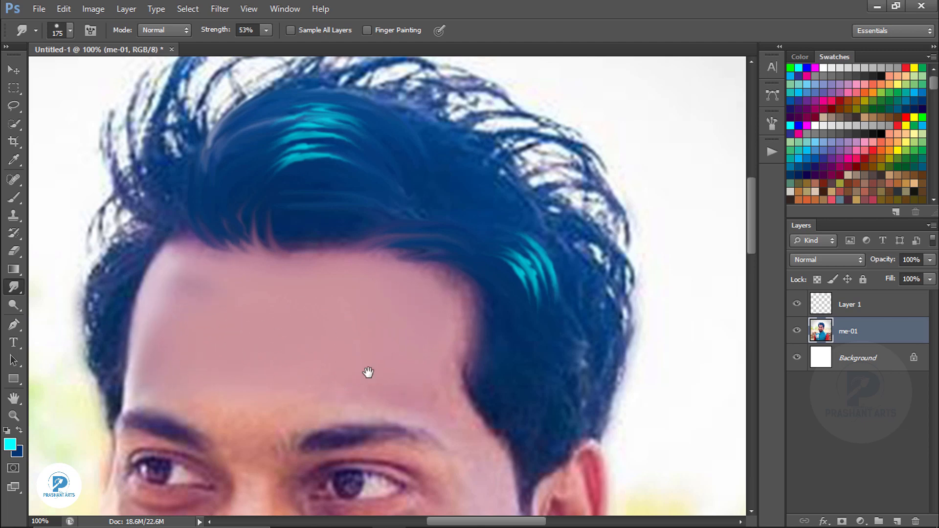
Step: Reduce the smudge brush to 90 px and smooth the cheek skin below the eye beside the nose
left_click_drag(367, 373, 360, 252)
left_click_drag(374, 327, 374, 191)
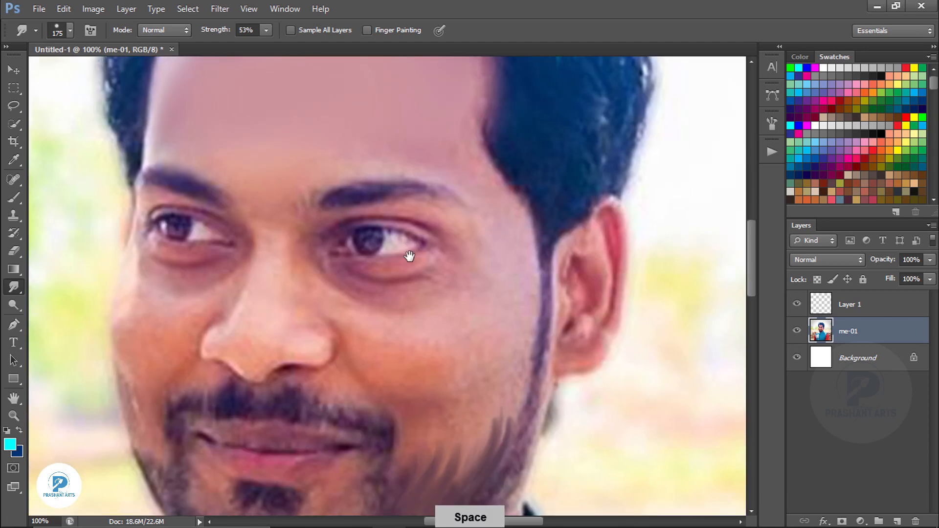
key("bracketleft")
key("bracketleft")
key("bracketleft")
key("bracketleft")
mouse_move(377, 366)
left_mouse_down()
mouse_move(368, 338)
mouse_move(425, 389)
mouse_move(425, 407)
mouse_move(356, 363)
mouse_move(457, 366)
mouse_move(485, 353)
mouse_move(460, 374)
mouse_move(439, 351)
mouse_move(470, 327)
mouse_move(388, 341)
left_mouse_up()
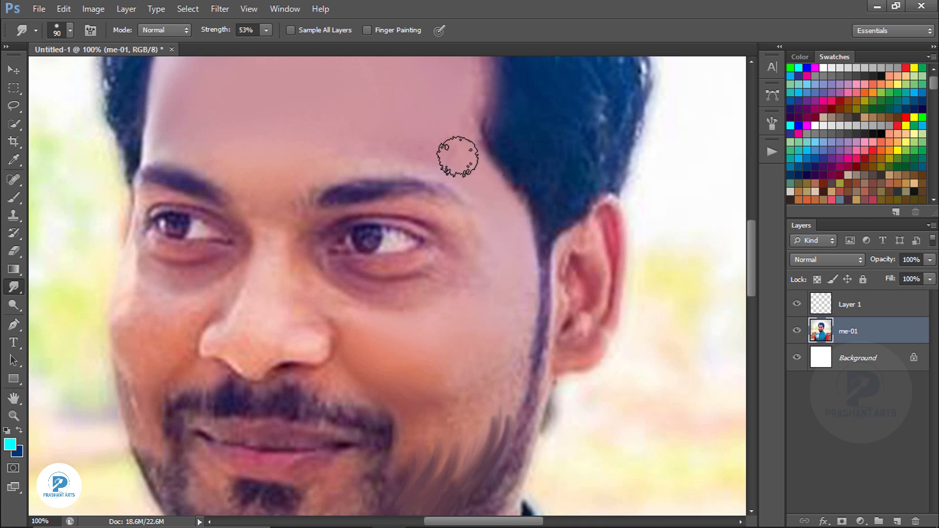
Step: Smooth the upper forehead skin below the hairline, and choose the 100 px irregular smudge brush preset
key("space")
left_click_drag(482, 108, 485, 220)
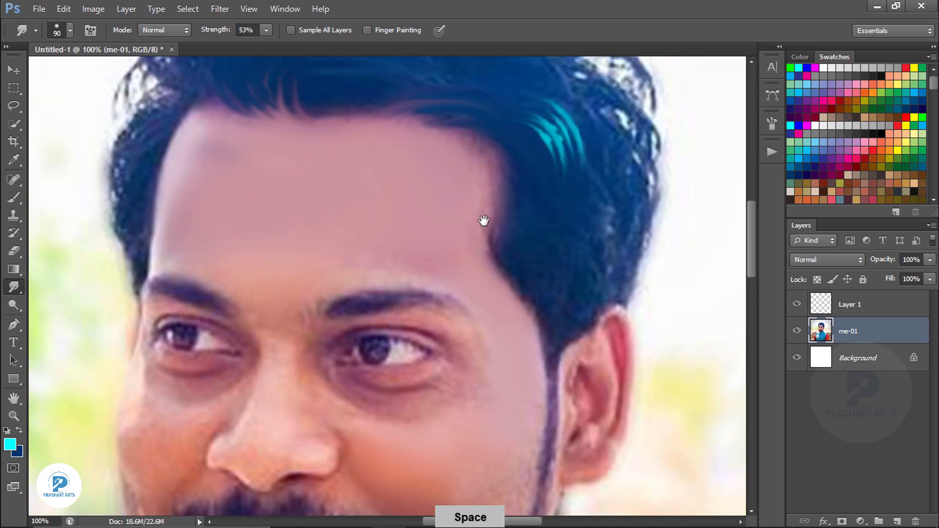
key("space")
left_click_drag(358, 213, 399, 286)
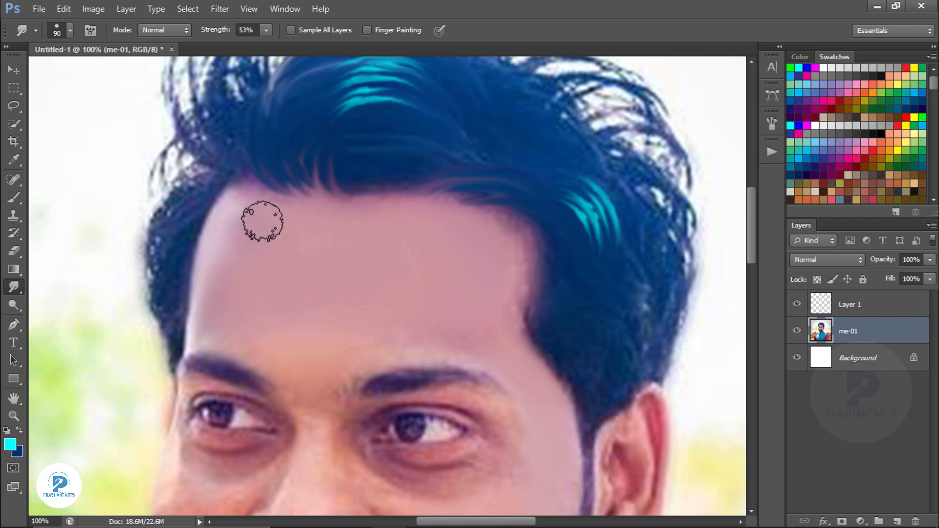
left_click(69, 30)
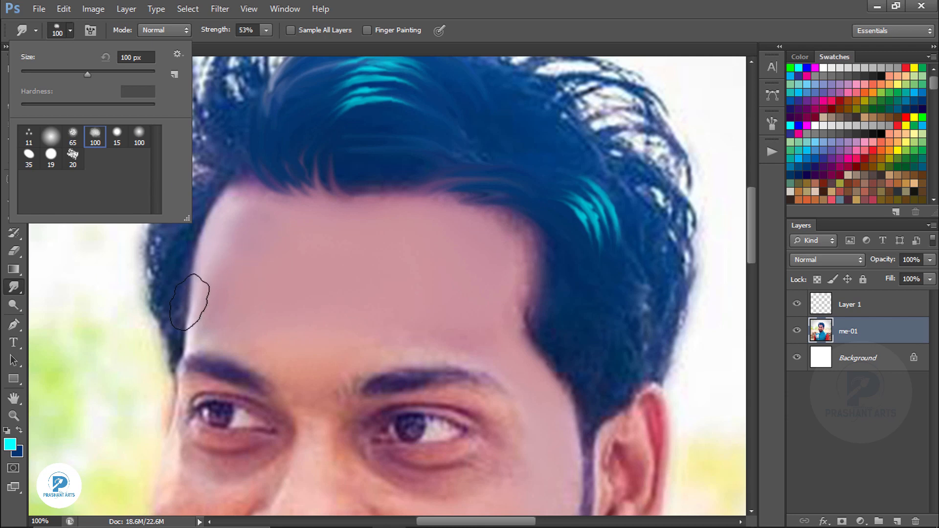
left_click(100, 303)
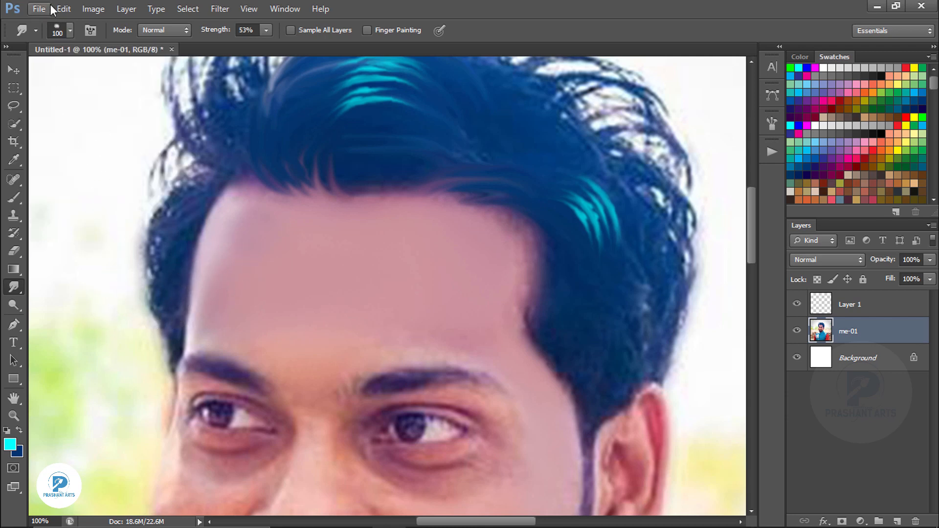
left_click(70, 31)
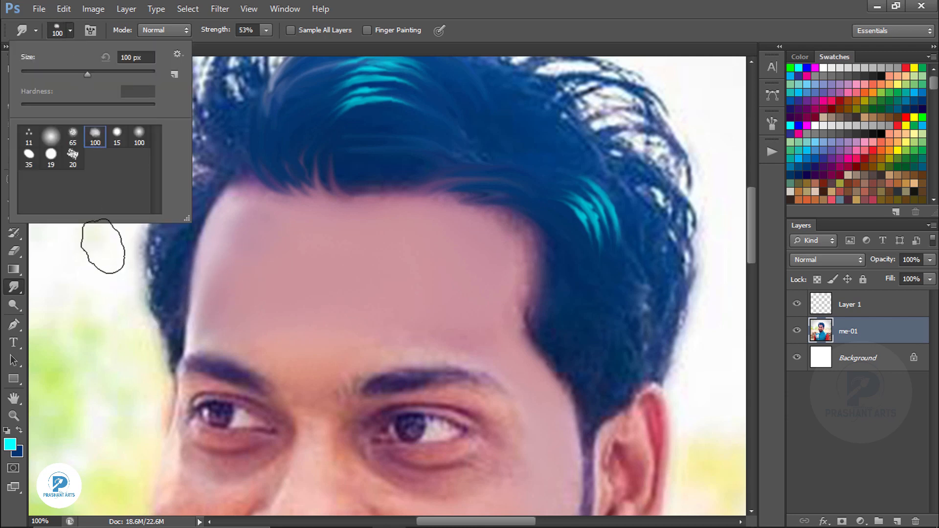
left_click(102, 246)
Step: Create a new blank document with a white background for trying out the brushes
key("ctrl+minus")
key("ctrl+minus")
key("ctrl+minus")
key("ctrl+minus")
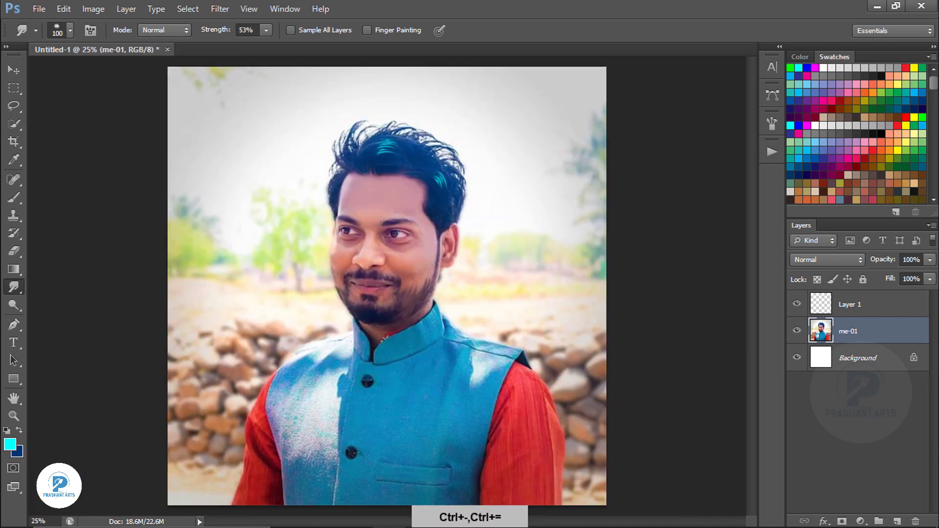
left_click(39, 9)
key("Escape")
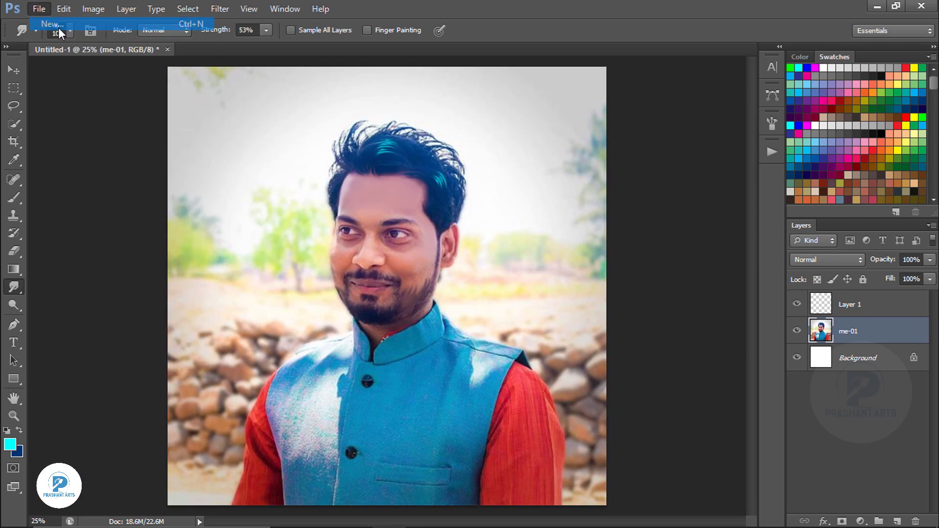
key("ctrl+n")
left_click(601, 120)
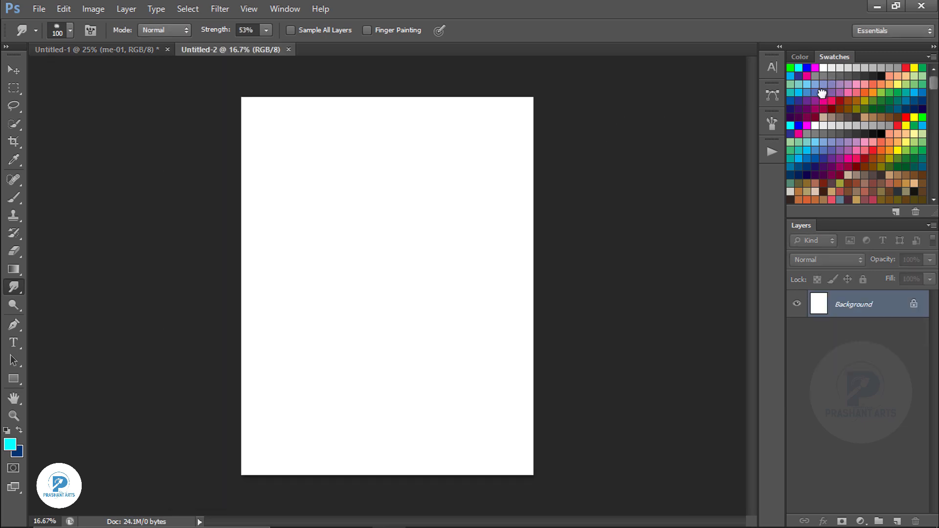
Step: Switch to the Brush tool with the 100 px irregular preset and enlarge it to 1100 px
left_click(14, 196)
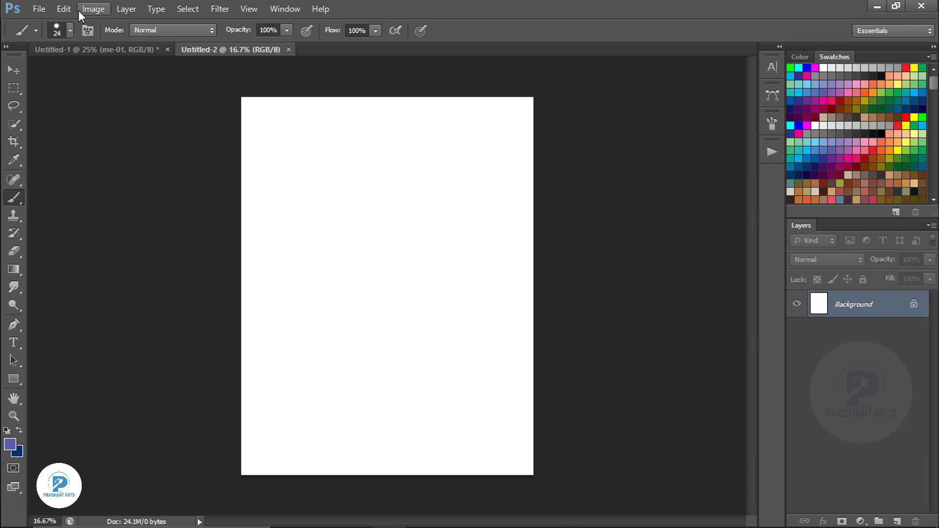
left_click(68, 30)
left_click(100, 139)
left_click(215, 221)
key("bracketright")
key("bracketright")
key("bracketright")
key("bracketright")
key("bracketright")
key("bracketright")
key("bracketright")
key("bracketright")
key("bracketright")
key("bracketright")
key("bracketright")
key("bracketright")
key("bracketright")
key("bracketright")
Step: Paint soft overlapping violet, pink, yellow and blue patches over the upper canvas, undoing the last two changes
mouse_move(360, 221)
left_mouse_down()
mouse_move(354, 226)
mouse_move(346, 210)
left_mouse_up()
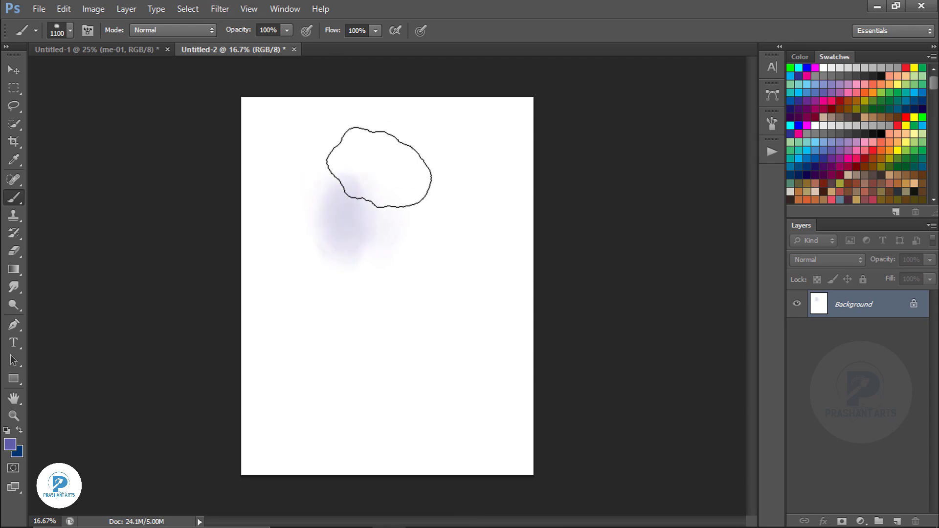
mouse_move(380, 170)
left_mouse_down()
mouse_move(301, 185)
mouse_move(323, 151)
mouse_move(411, 171)
mouse_move(370, 230)
left_mouse_up()
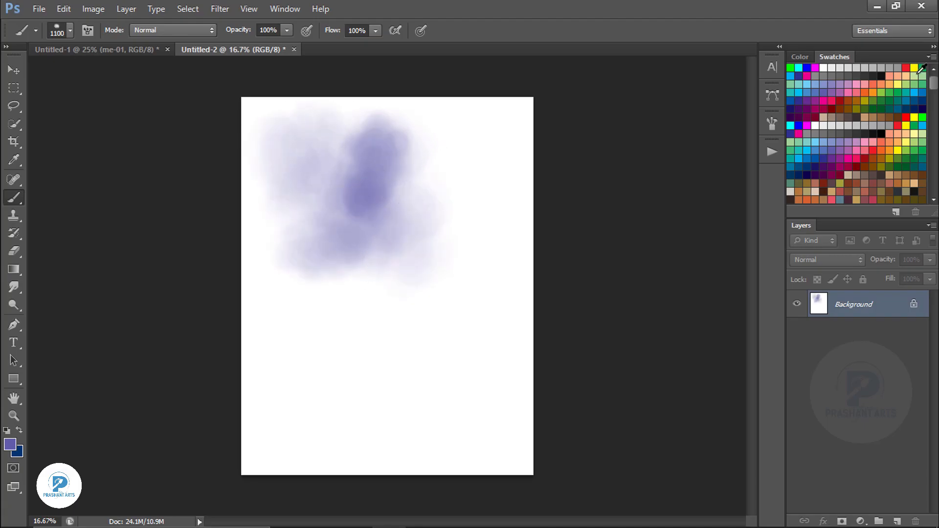
left_click(898, 69)
mouse_move(409, 167)
left_mouse_down()
mouse_move(479, 141)
mouse_move(480, 128)
mouse_move(393, 103)
mouse_move(309, 117)
mouse_move(280, 257)
mouse_move(401, 264)
mouse_move(478, 231)
left_mouse_up()
left_click(828, 110)
mouse_move(504, 171)
left_mouse_down()
mouse_move(426, 112)
mouse_move(497, 231)
mouse_move(432, 186)
mouse_move(497, 207)
mouse_move(519, 275)
left_mouse_up()
left_click_drag(284, 112, 264, 381)
mouse_move(392, 122)
left_mouse_down()
mouse_move(342, 185)
mouse_move(362, 325)
mouse_move(325, 327)
left_mouse_up()
left_click(816, 157)
mouse_move(437, 296)
left_mouse_down()
mouse_move(512, 341)
mouse_move(461, 147)
mouse_move(503, 304)
mouse_move(403, 189)
left_mouse_up()
key("ctrl+alt+z")
key("ctrl+alt+z")
Step: Fill the lower canvas with soft patches of light periwinkle and dark purple
left_click(824, 142)
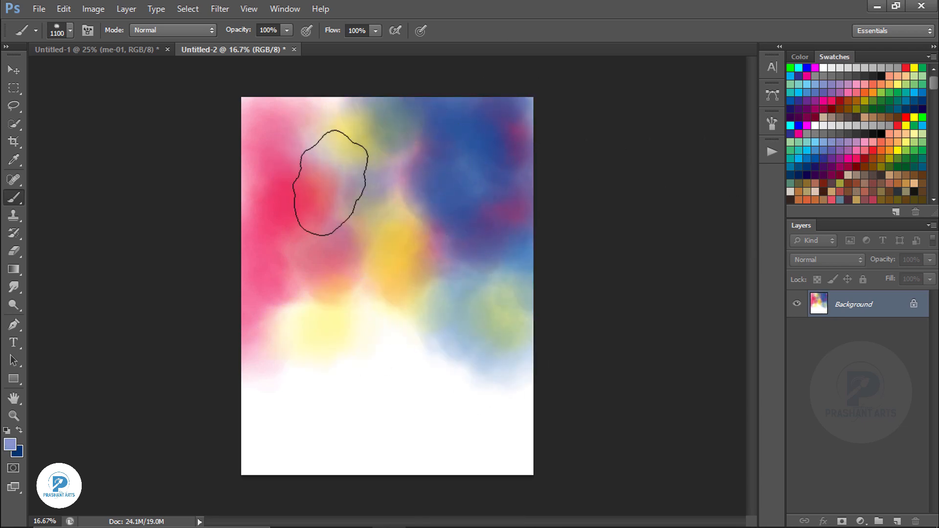
mouse_move(315, 377)
left_mouse_down()
mouse_move(458, 338)
mouse_move(429, 433)
left_mouse_up()
left_click(791, 117)
mouse_move(481, 376)
left_mouse_down()
mouse_move(458, 437)
mouse_move(274, 319)
mouse_move(368, 432)
mouse_move(462, 436)
left_mouse_up()
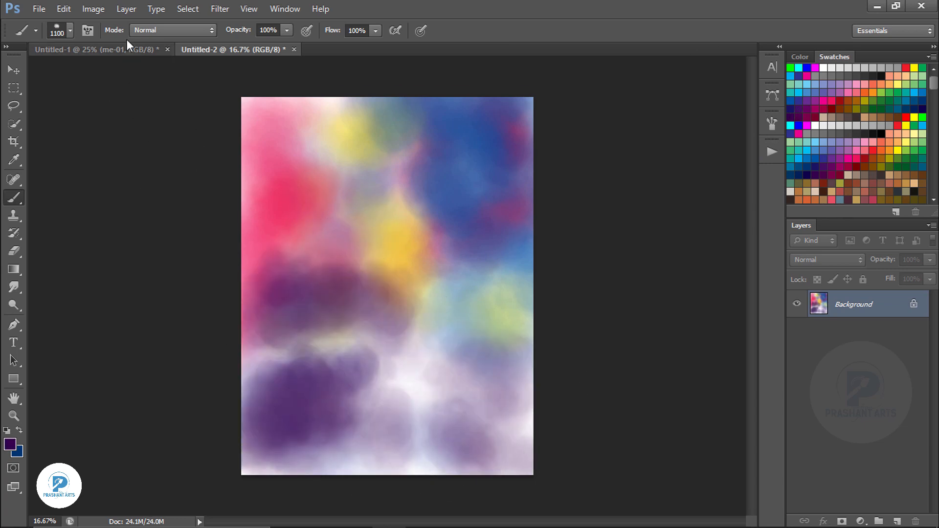
Step: Switch to the Smudge tool and choose the 20 px rough-textured brush preset
left_click(70, 31)
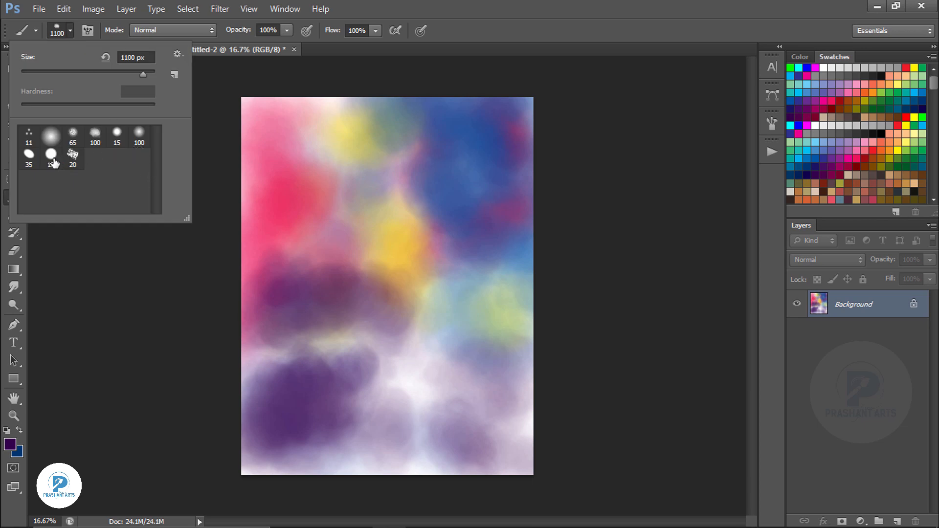
left_click(107, 329)
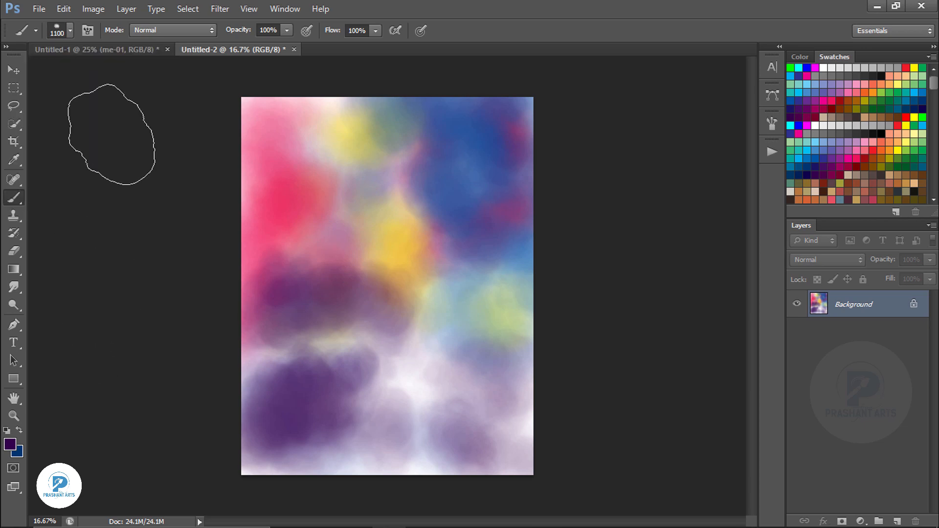
left_click(9, 289)
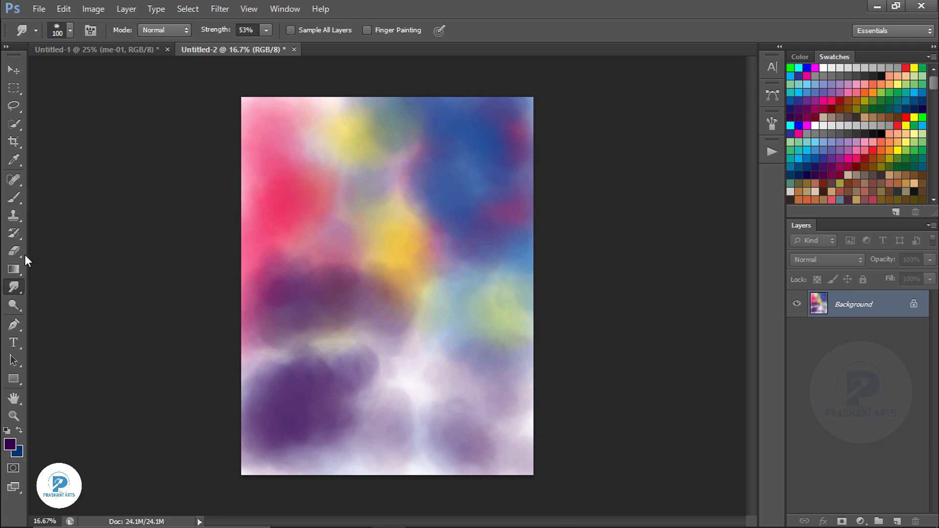
left_click(69, 30)
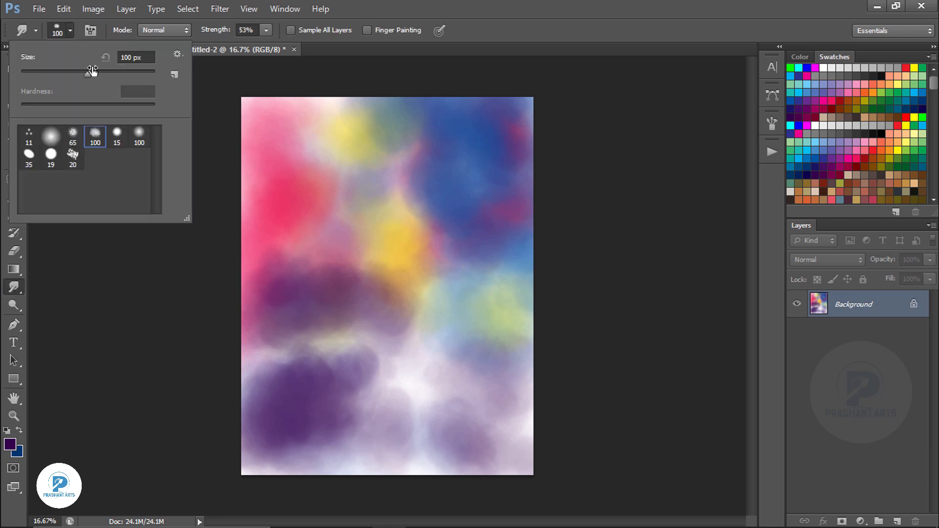
left_click(73, 157)
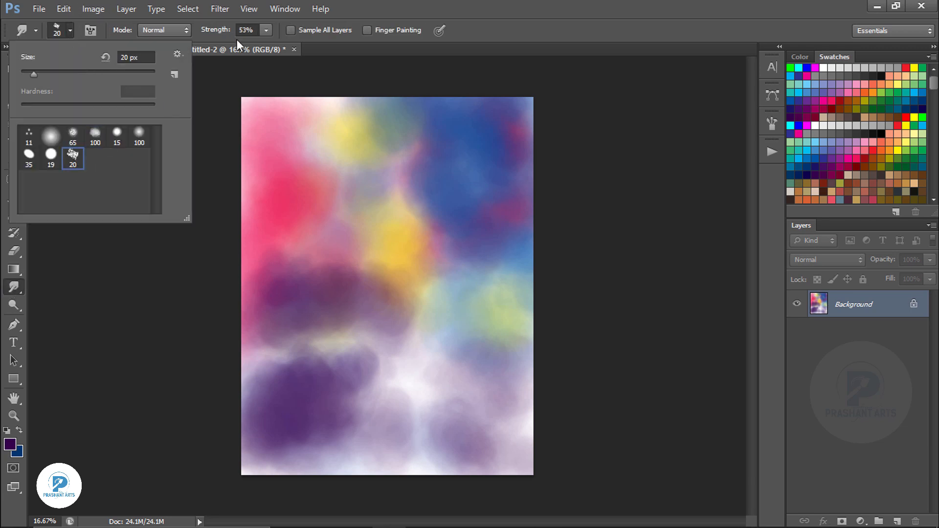
Step: Set the smudge strength to 60% and enlarge the rough-textured brush to 600 px
left_click(209, 37)
left_click_drag(210, 35, 214, 35)
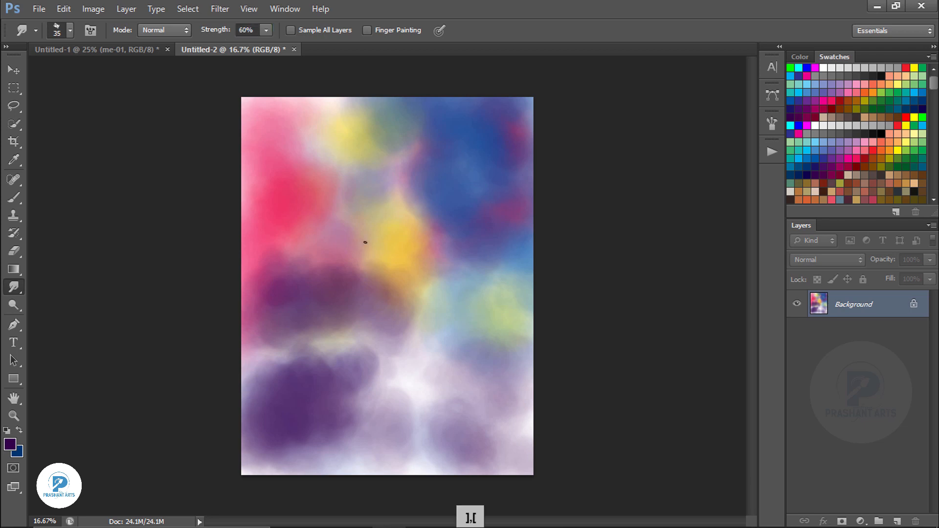
key("bracketright")
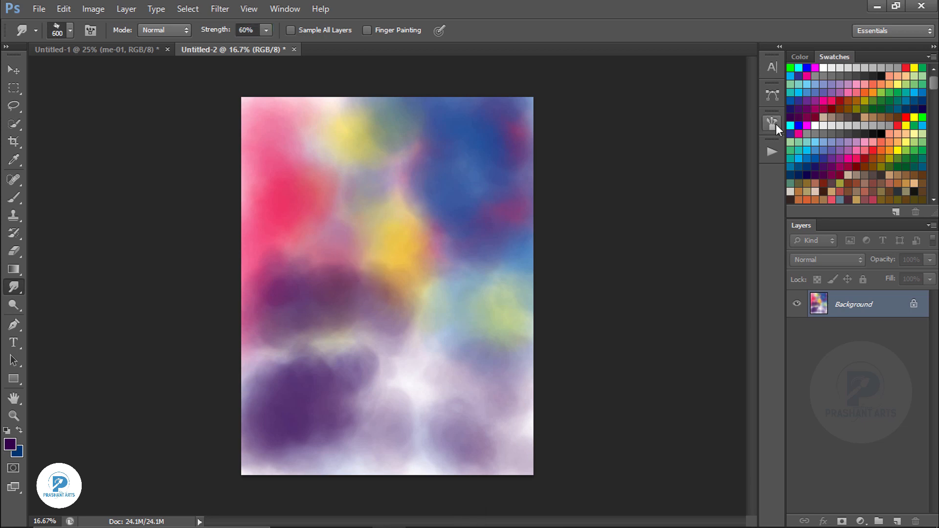
Step: Turn off Scattering for the smudge brush and review its tip shape and spacing settings
left_click(772, 123)
left_click(519, 178)
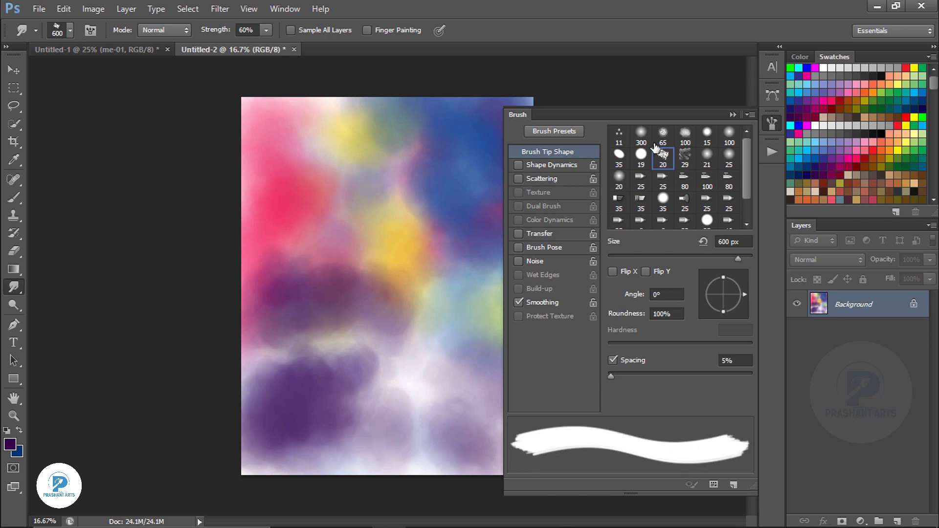
left_click(732, 115)
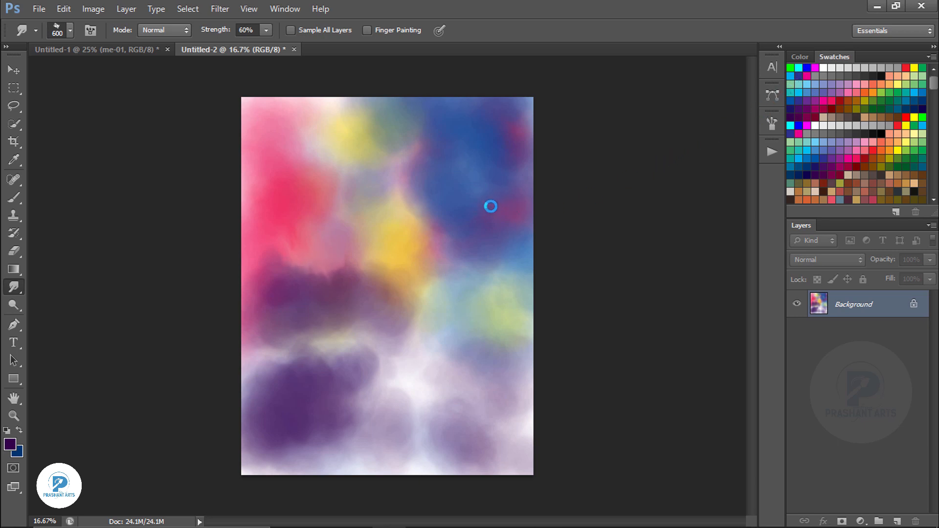
left_click(772, 124)
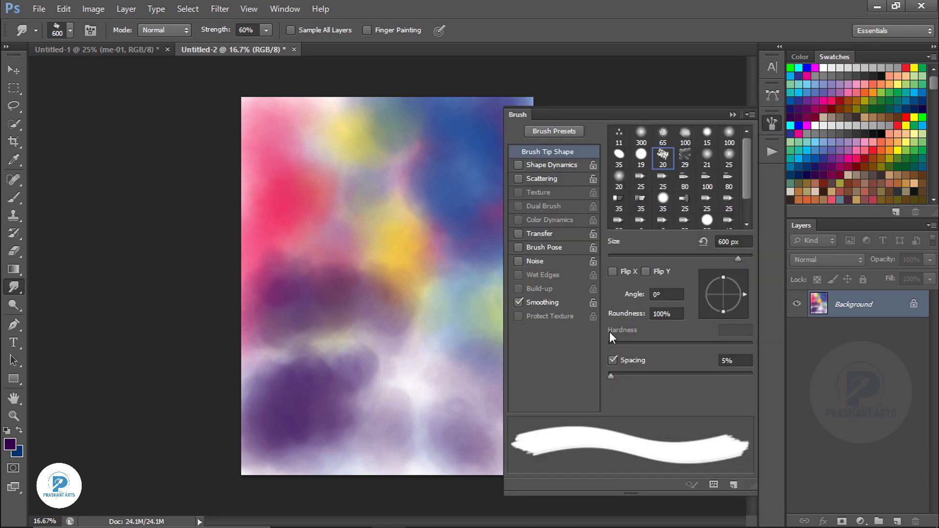
left_click(732, 116)
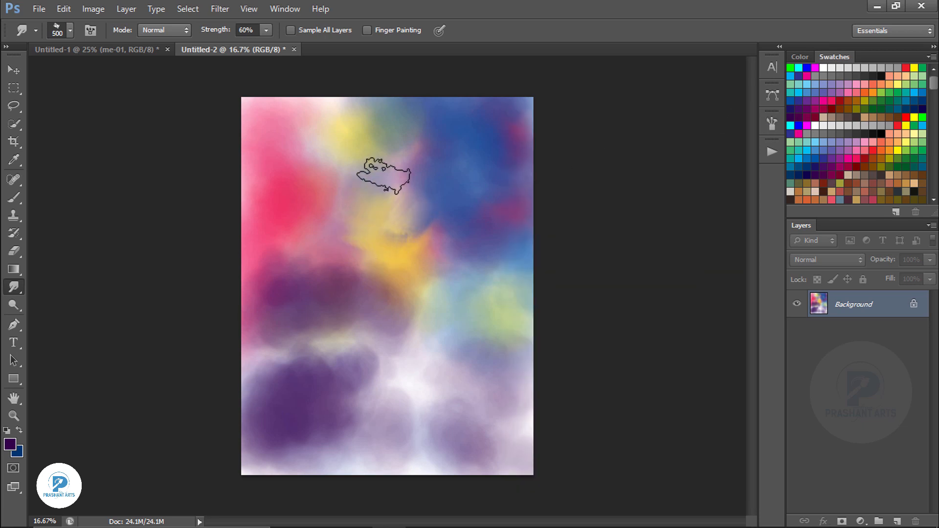
Step: Smudge the colour patches across the whole canvas with the 500 px rough brush, blending their edges into painterly streaks
mouse_move(384, 176)
left_mouse_down()
mouse_move(314, 188)
mouse_move(360, 313)
mouse_move(440, 252)
mouse_move(444, 264)
mouse_move(406, 274)
mouse_move(386, 225)
mouse_move(430, 199)
mouse_move(411, 173)
mouse_move(420, 142)
mouse_move(384, 153)
mouse_move(329, 140)
mouse_move(283, 153)
mouse_move(294, 256)
mouse_move(304, 283)
mouse_move(342, 315)
left_mouse_up()
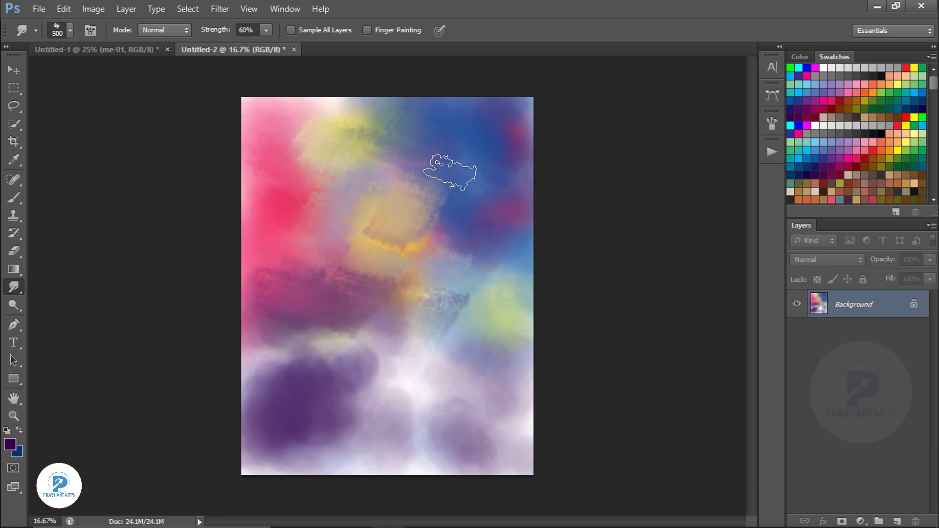
mouse_move(450, 172)
left_mouse_down()
mouse_move(488, 186)
mouse_move(497, 150)
mouse_move(533, 100)
mouse_move(518, 135)
left_mouse_up()
left_click_drag(409, 326, 453, 352)
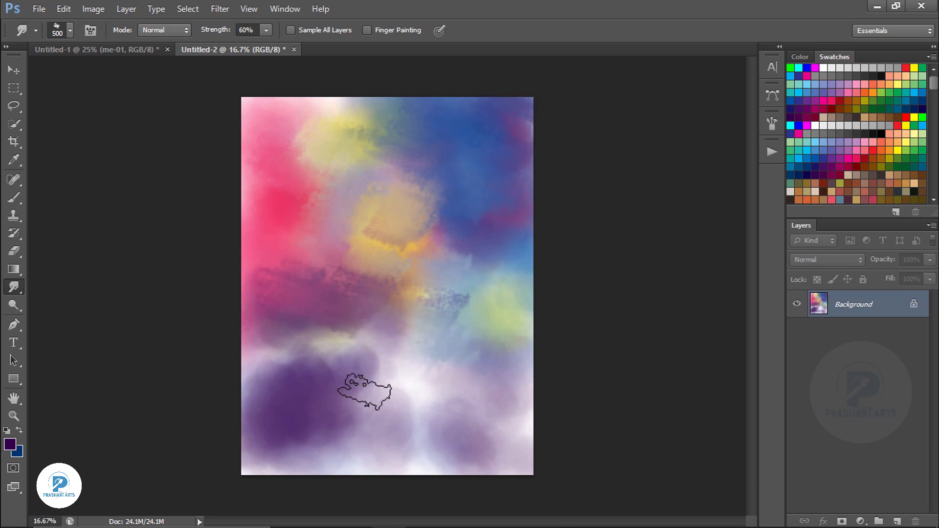
mouse_move(364, 391)
left_mouse_down()
mouse_move(320, 376)
mouse_move(272, 394)
mouse_move(266, 352)
mouse_move(279, 364)
mouse_move(392, 353)
mouse_move(459, 395)
mouse_move(490, 360)
mouse_move(443, 421)
mouse_move(365, 443)
mouse_move(509, 351)
left_mouse_up()
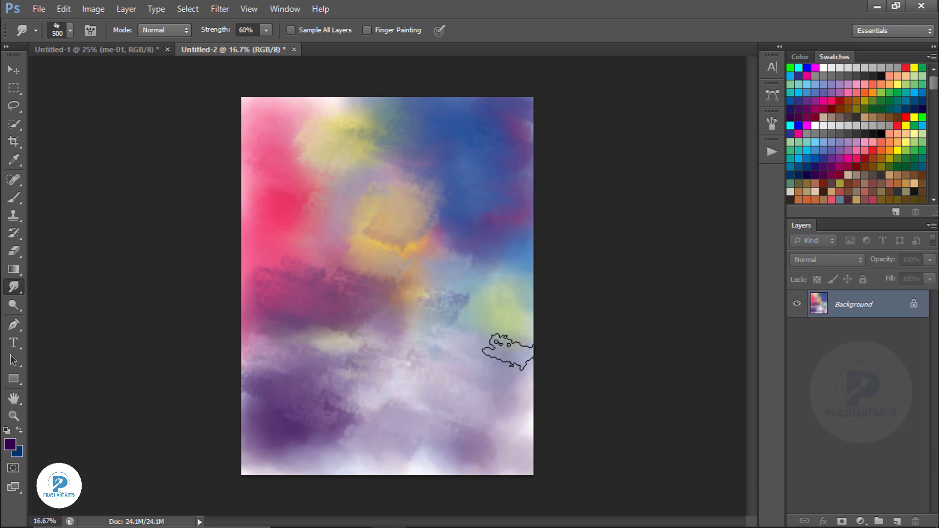
mouse_move(285, 166)
left_mouse_down()
mouse_move(307, 260)
mouse_move(500, 219)
mouse_move(513, 269)
left_mouse_up()
mouse_move(258, 402)
left_mouse_down()
mouse_move(267, 370)
mouse_move(325, 356)
left_mouse_up()
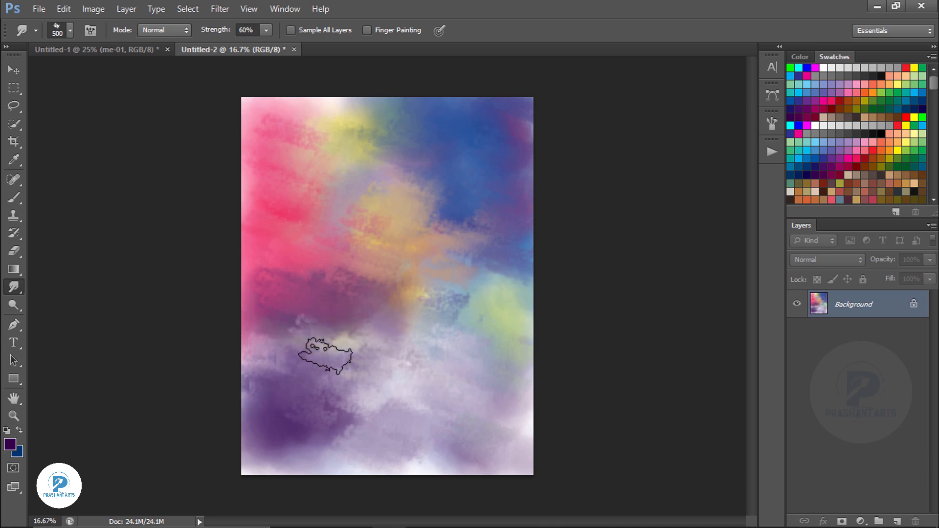
Step: Switch to the Brush tool with the soft round 100 px preset, choose cyan and enlarge the brush to 1600 px
left_click(17, 196)
left_click(65, 32)
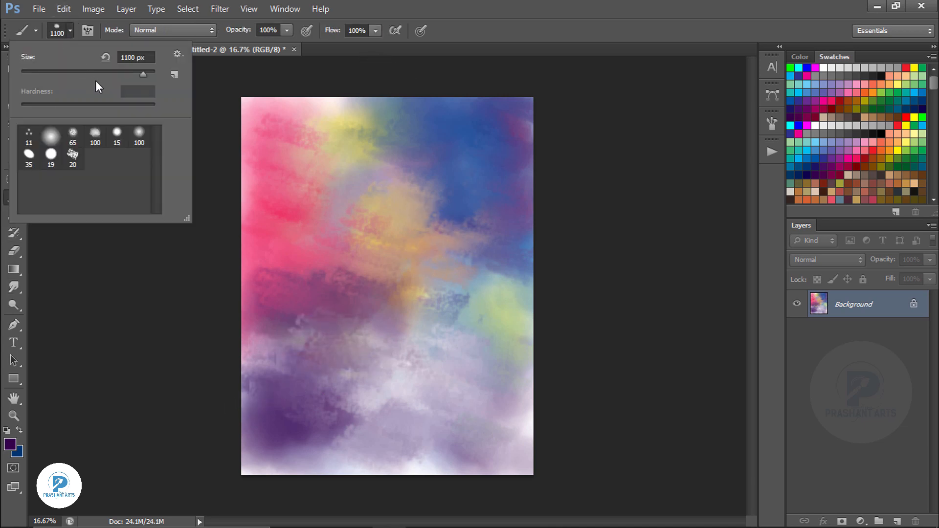
left_click(139, 136)
left_click(122, 264)
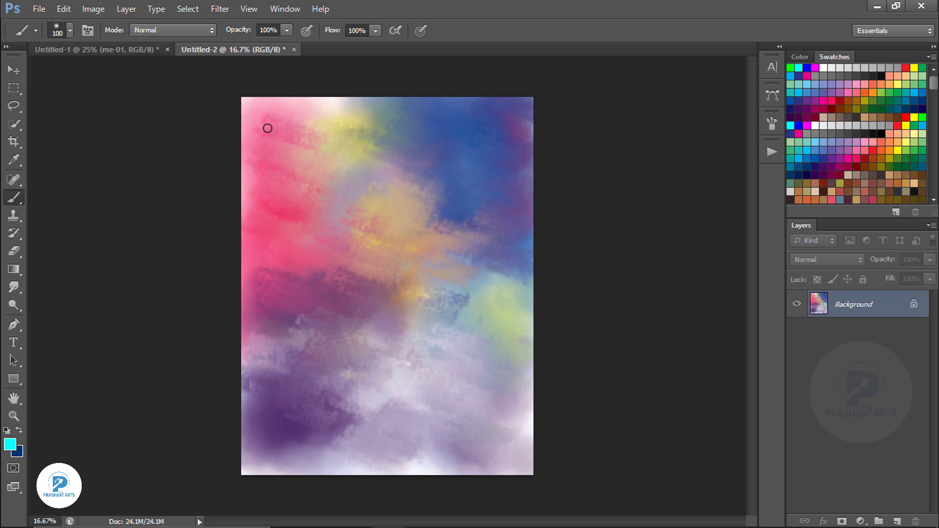
key("bracketright")
key("bracketright")
key("bracketright")
key("bracketright")
key("bracketright")
key("bracketright")
key("bracketright")
key("bracketright")
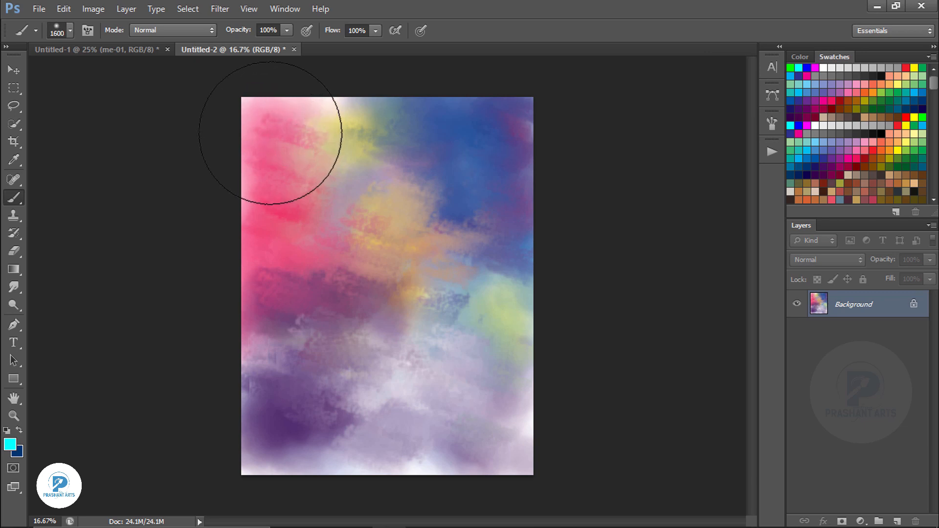
Step: Paint a large soft cyan patch over the canvas's upper-left corner and undo the surplus strokes
left_click(276, 131)
mouse_move(404, 74)
left_mouse_down()
mouse_move(340, 189)
mouse_move(369, 142)
mouse_move(384, 155)
left_mouse_up()
key("ctrl+alt+z")
key("ctrl+alt+z")
key("ctrl+alt+z")
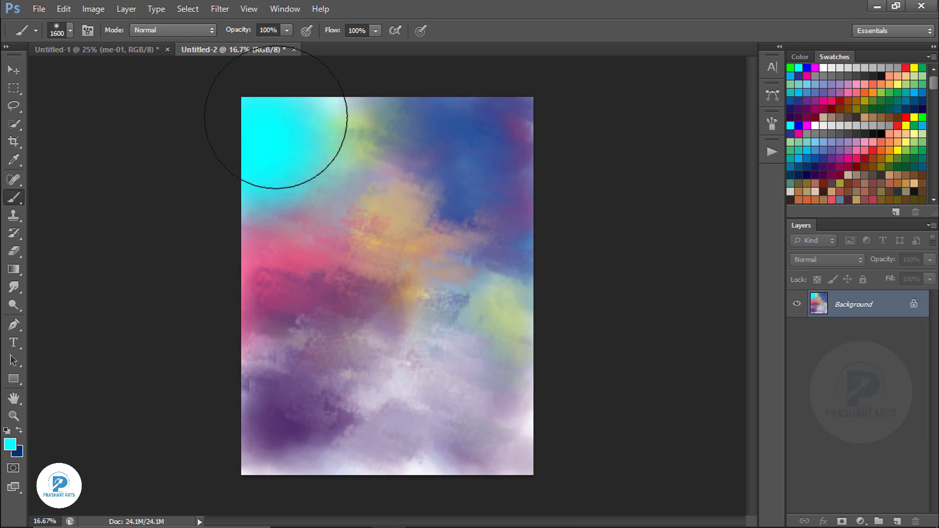
Step: Smudge the cyan patch down into the pink area with the 500 px rough-textured brush
left_click(15, 285)
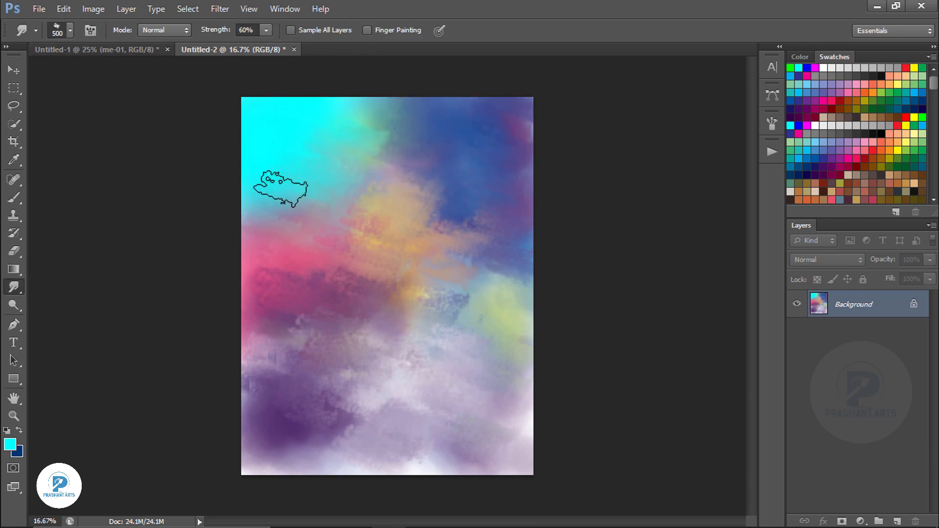
mouse_move(280, 188)
left_mouse_down()
mouse_move(263, 236)
mouse_move(274, 294)
left_mouse_up()
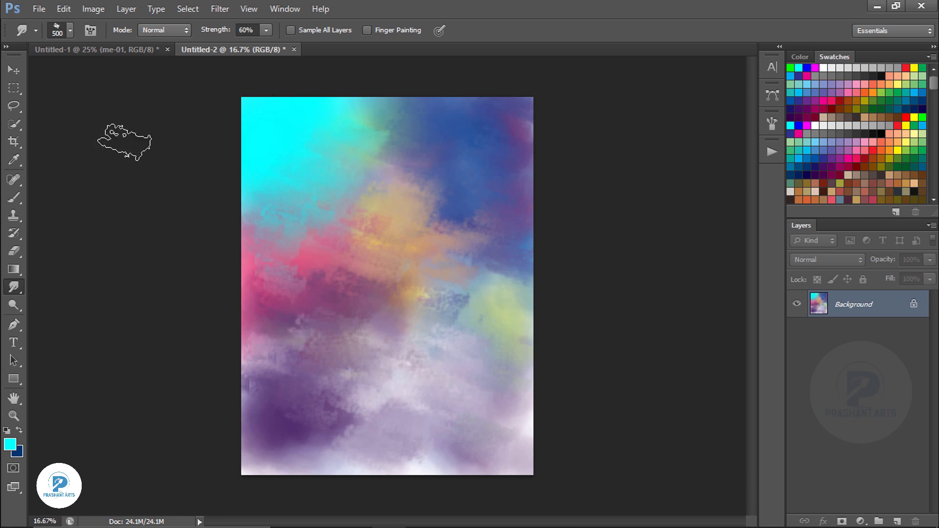
left_click(70, 31)
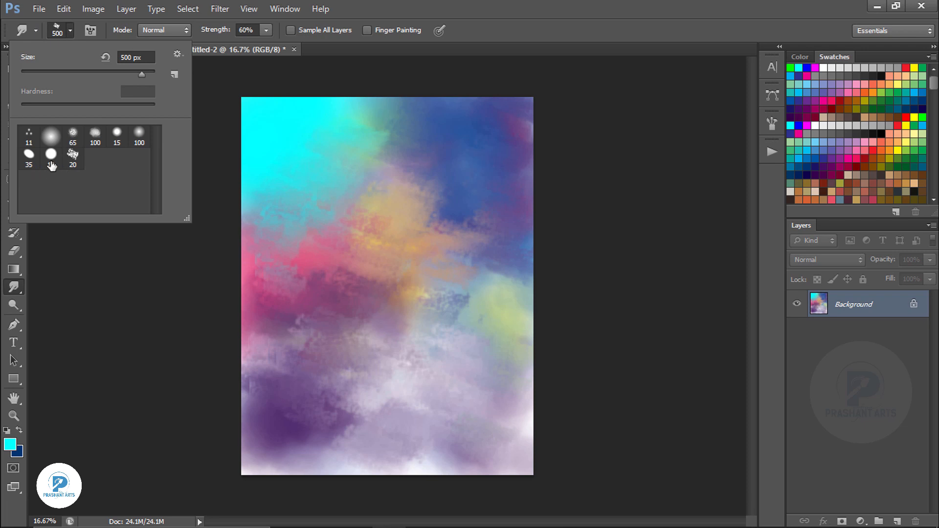
left_click(90, 264)
Step: Return to the portrait document, pick the Pen tool and bring the head into view at 50% zoom
left_click(124, 48)
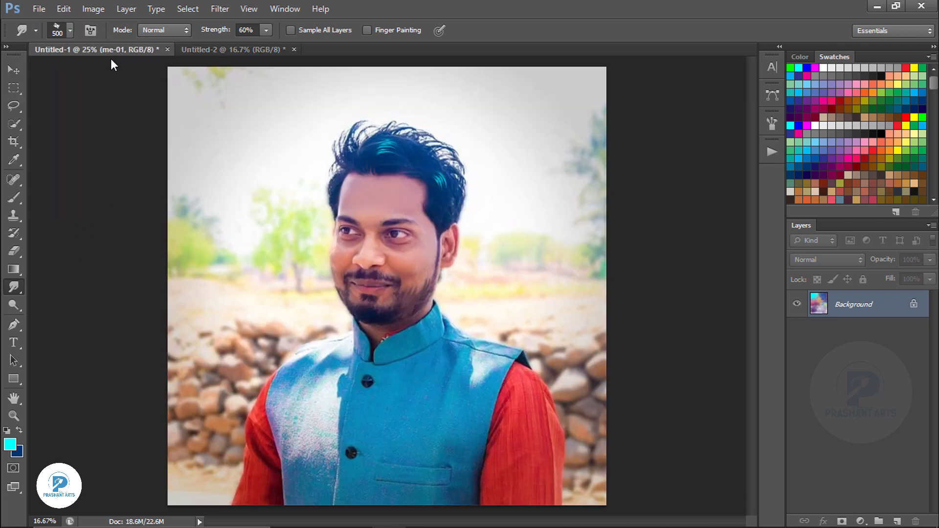
left_click(18, 324)
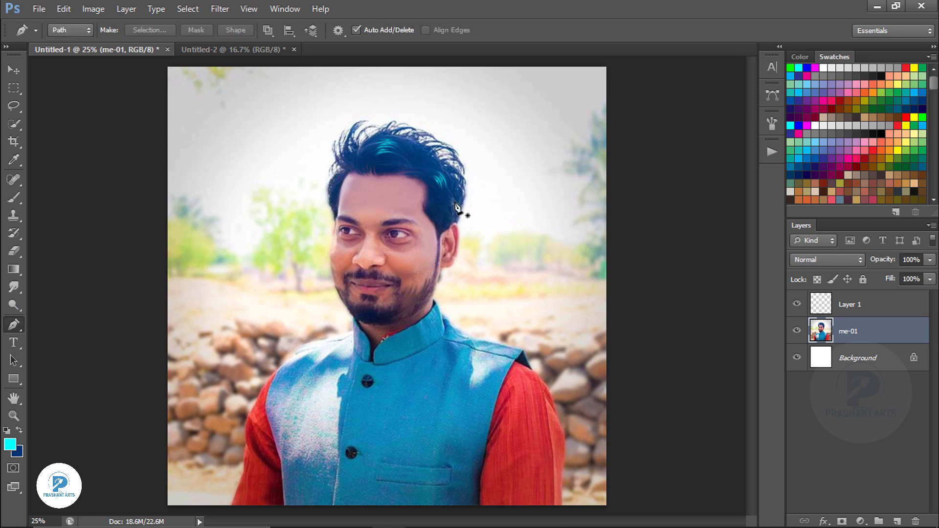
key("ctrl+equal")
key("ctrl+equal")
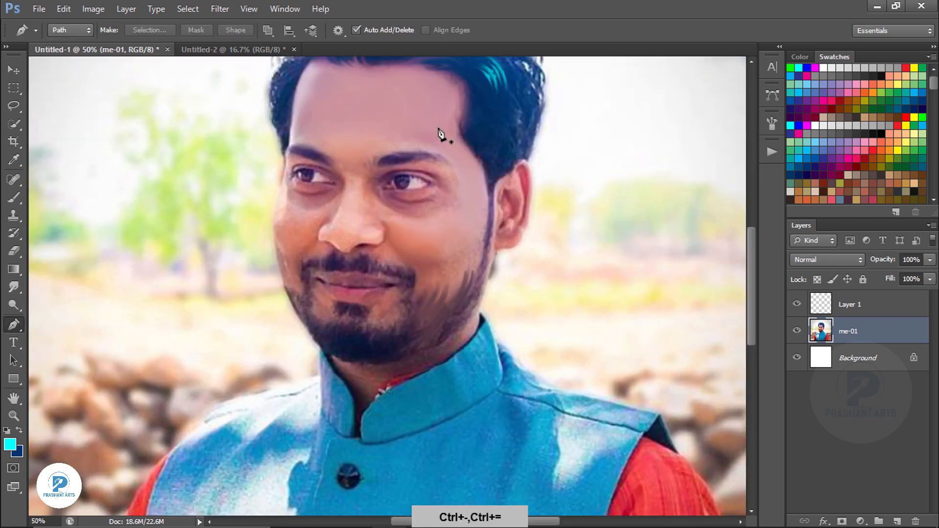
key("space")
left_click_drag(413, 188, 383, 281)
Step: Try a curved pen path along the forehead's hairline and undo its anchor points
left_click(350, 161)
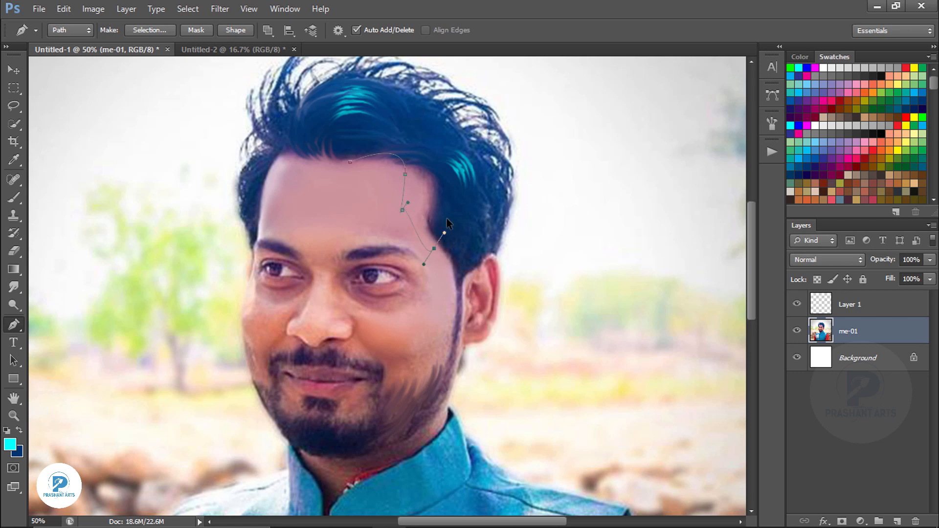
key("ctrl+alt+z")
key("ctrl+alt+z")
key("ctrl+alt+z")
key("ctrl+alt+z")
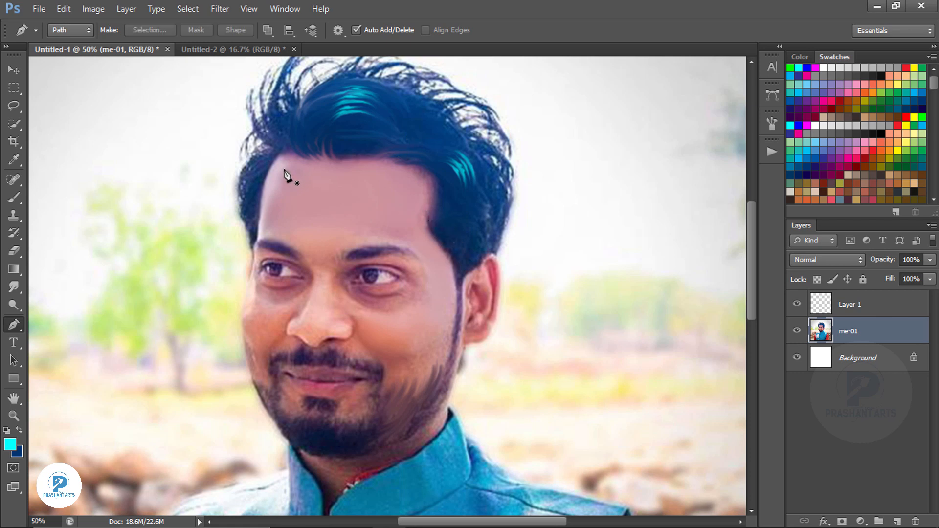
Step: Draw a bundle of separate curved hair-strand paths with the Pen tool in the blank background beside the man's hair
key("space")
left_click_drag(285, 176, 425, 295)
left_click(236, 118)
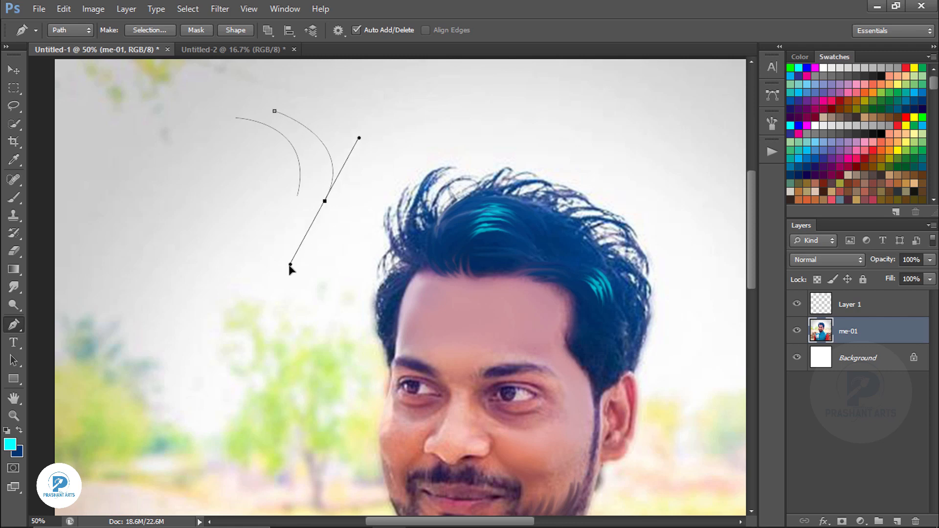
left_click_drag(340, 238, 273, 363)
left_click(326, 98, "ctrl")
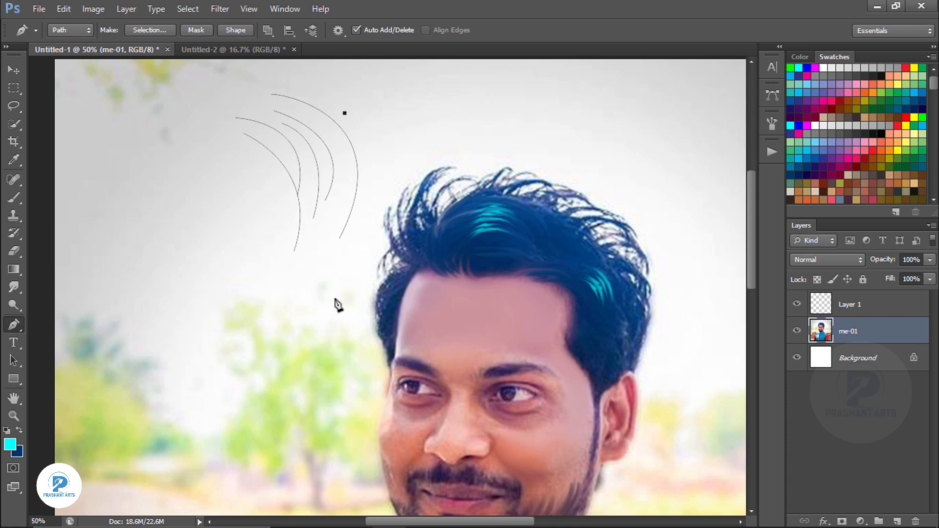
left_click_drag(359, 243, 307, 347)
left_click_drag(354, 365, 373, 336)
left_click(329, 231, "ctrl")
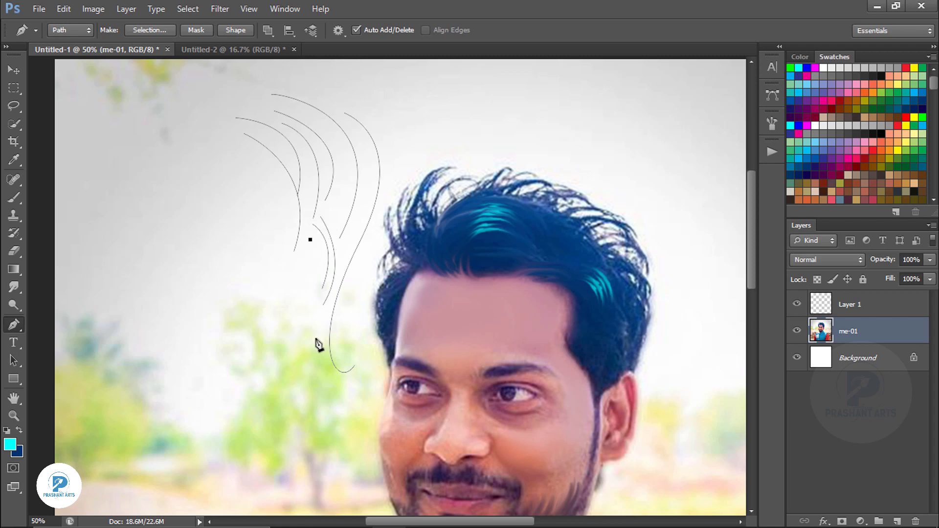
left_click_drag(300, 397, 302, 393)
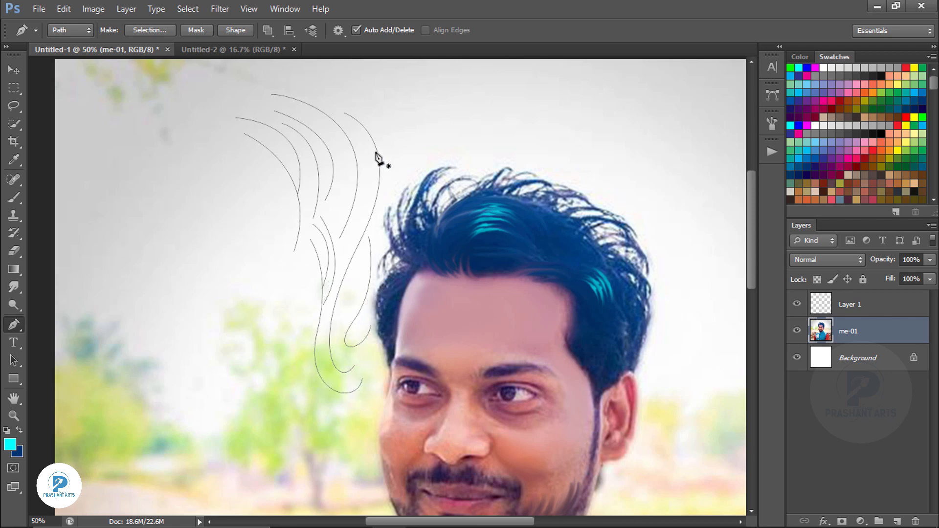
Step: Add a new layer above me-01 and set up the Brush tool with the hard round 19 px preset, size 5 px and dark purple
left_click(897, 522)
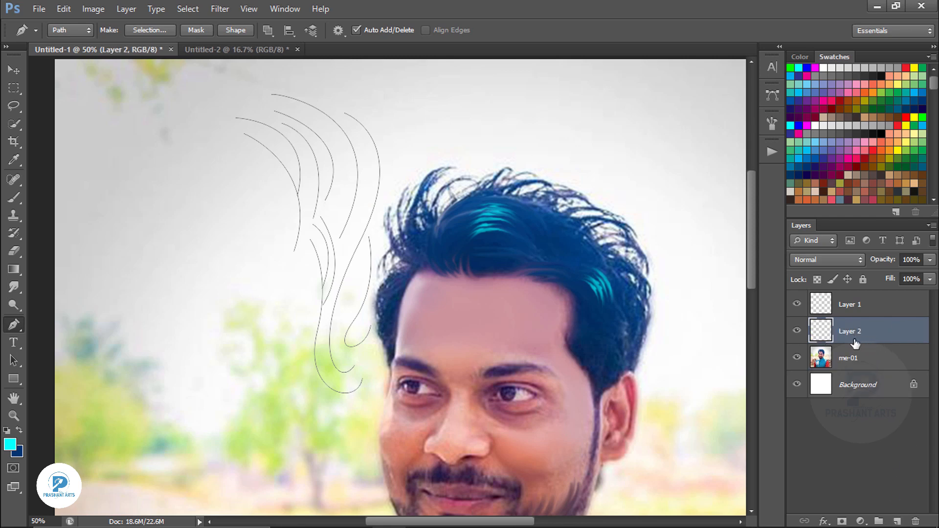
left_click(14, 197)
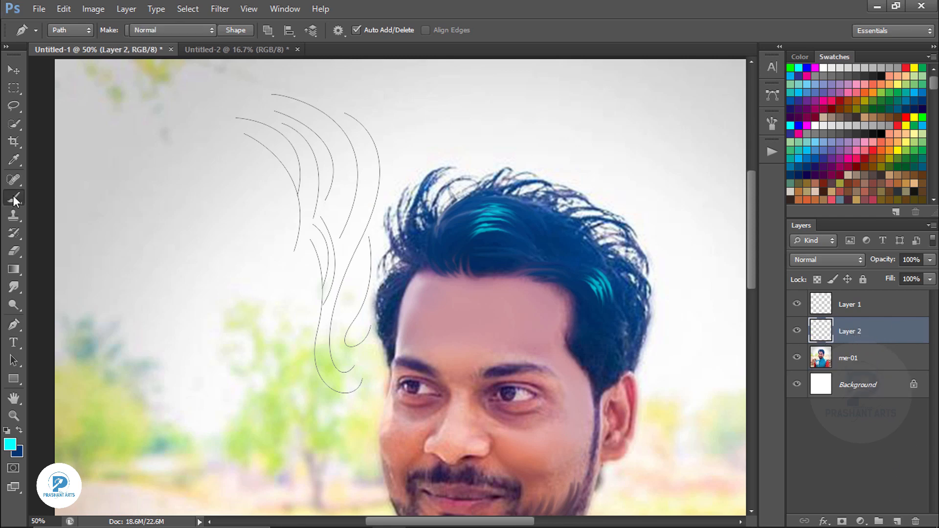
left_click(68, 29)
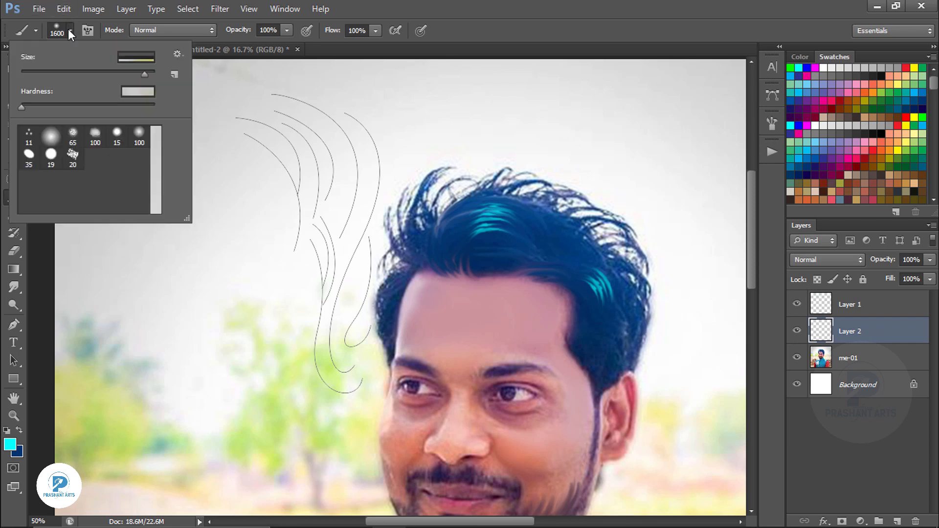
left_click(51, 156)
left_click(429, 26)
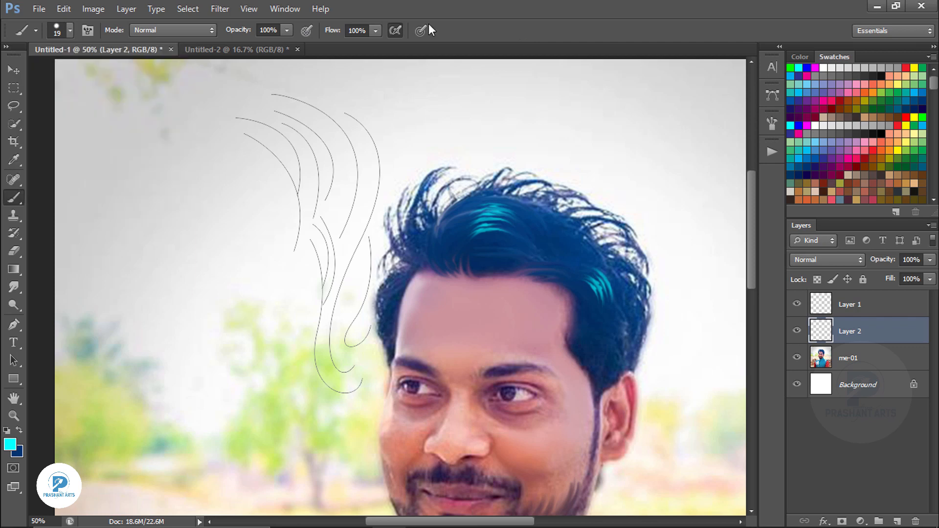
left_click(67, 31)
left_click(119, 58)
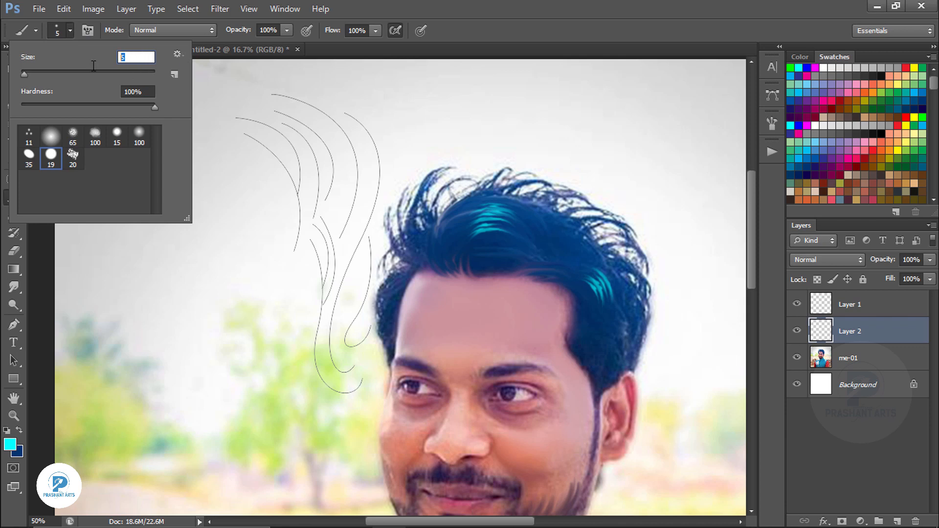
left_click(258, 78)
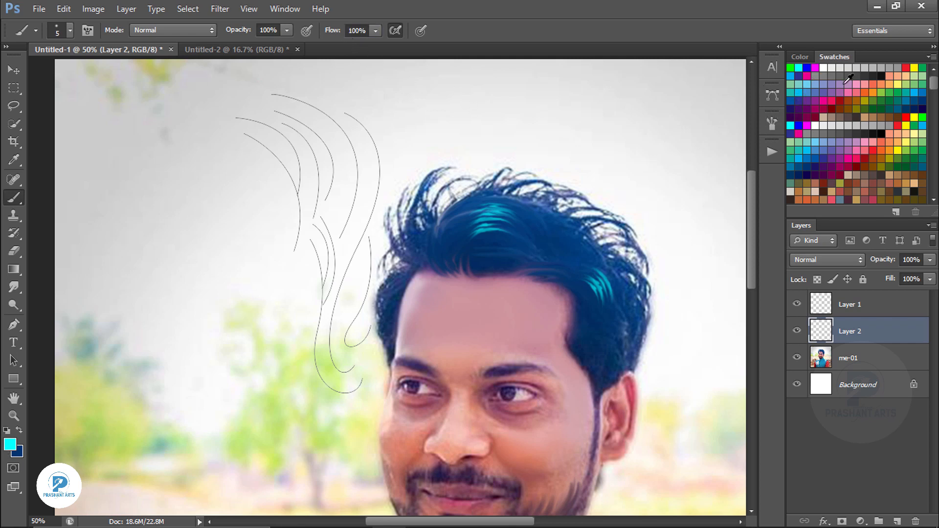
left_click(877, 76)
left_click(798, 110)
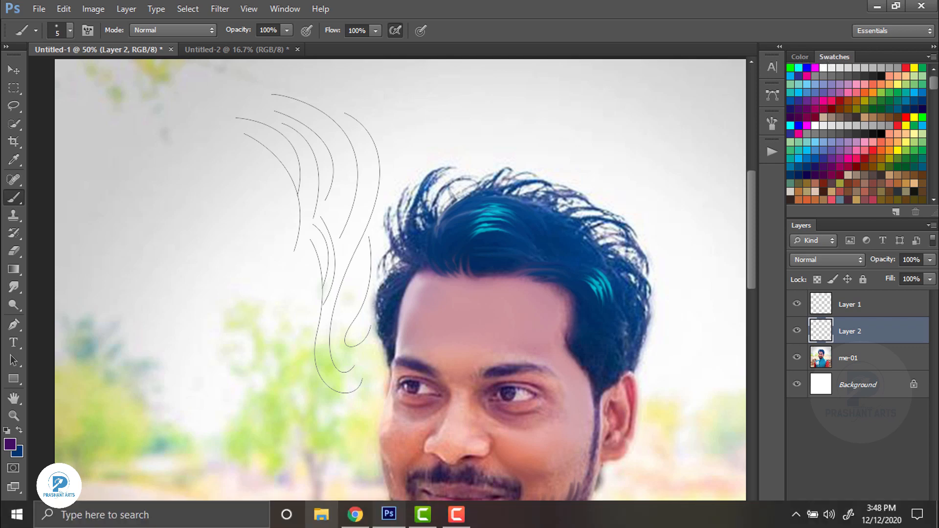
Step: Select all the hair-strand paths beside the man's head and bring up the document's list of paths
left_click(13, 324)
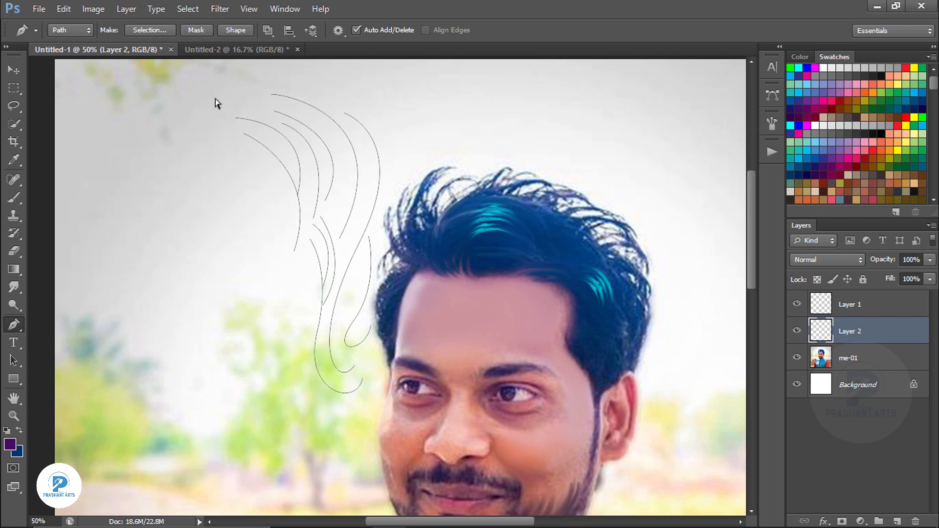
left_click_drag(204, 85, 431, 420)
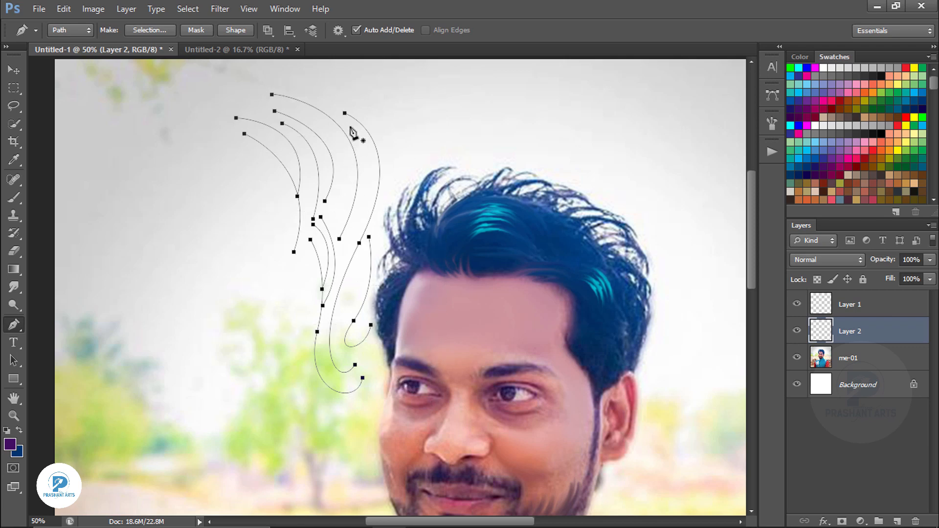
left_click(287, 9)
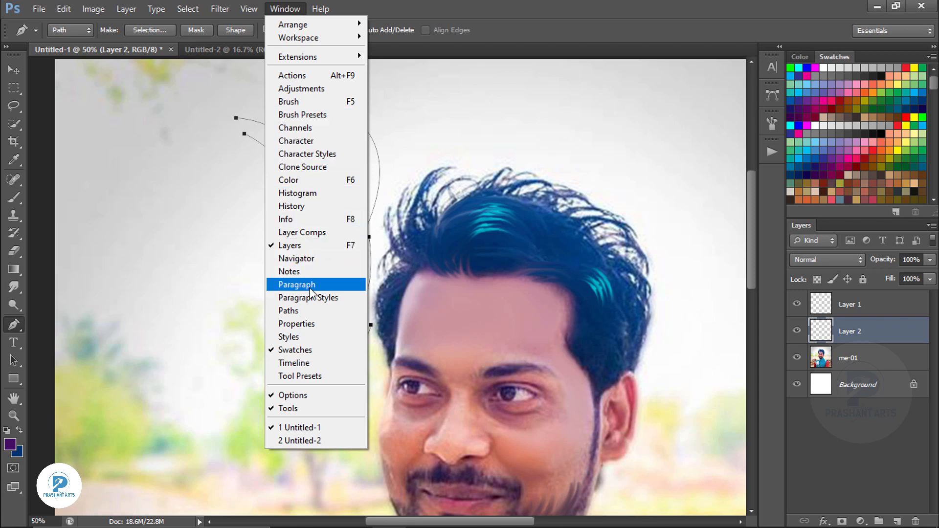
left_click(288, 311)
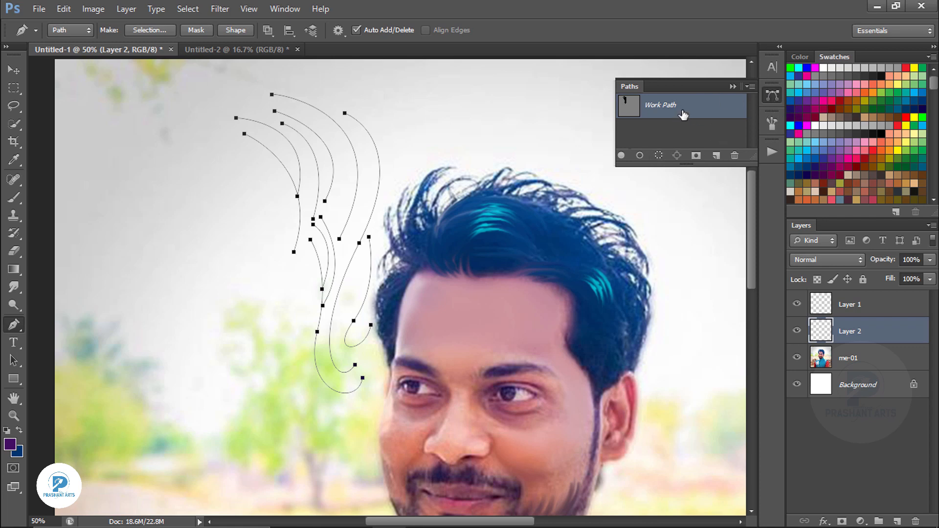
Step: Stroke the Work Path with the Brush and Simulate Pressure enabled, and clear the path outlines and selection from the strands
right_click(682, 113)
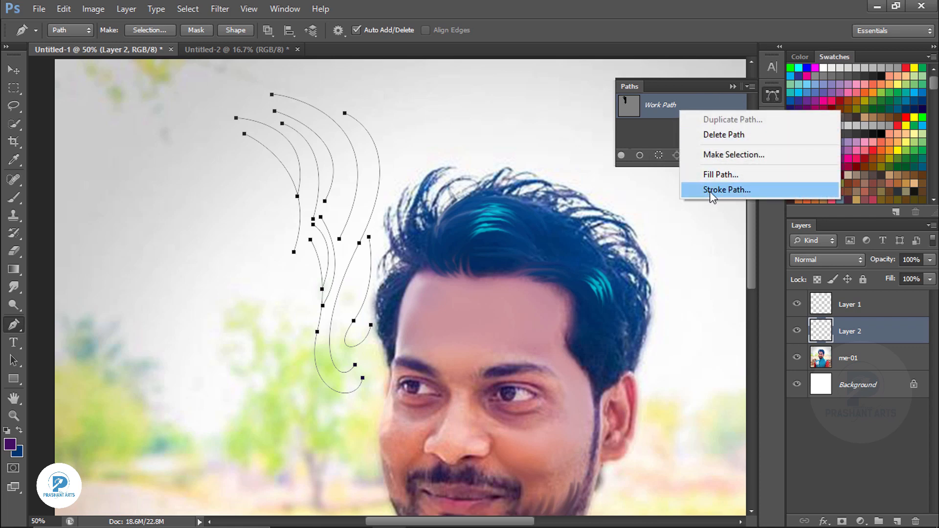
left_click(712, 189)
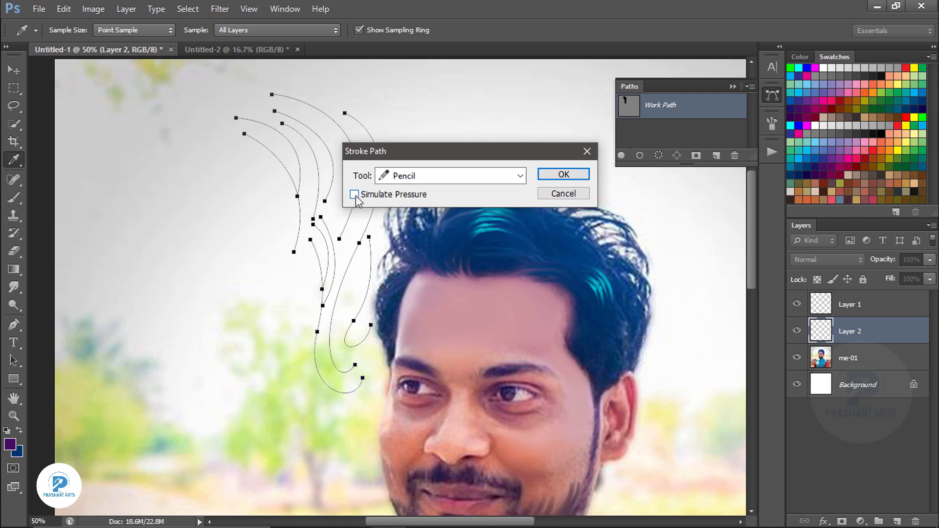
left_click(519, 177)
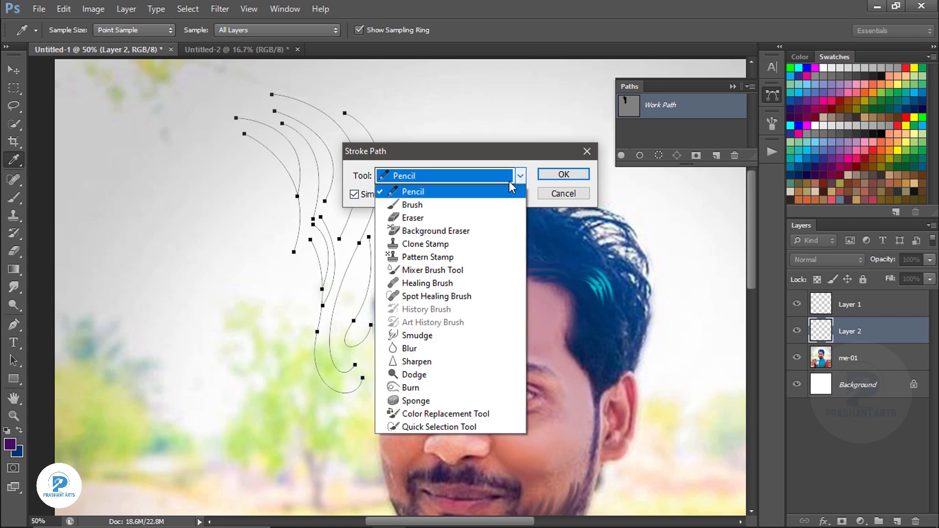
left_click(430, 205)
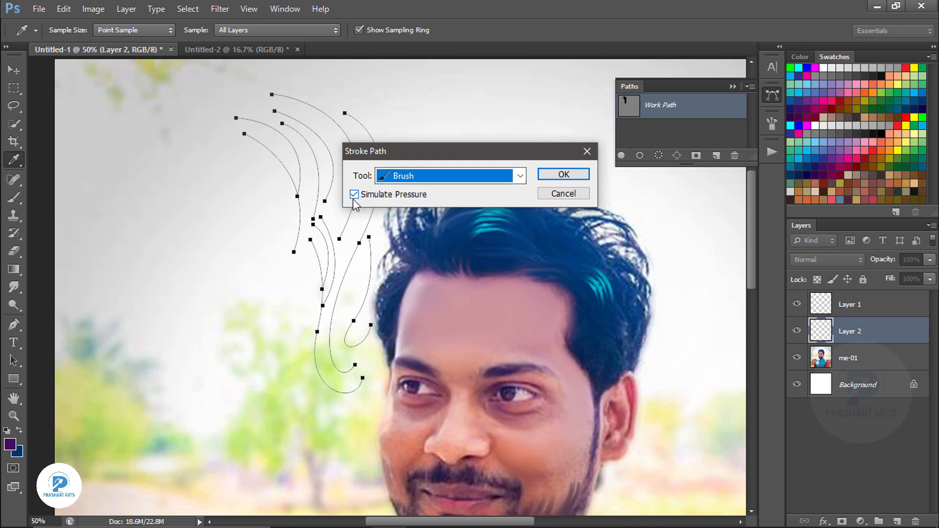
left_click(561, 175)
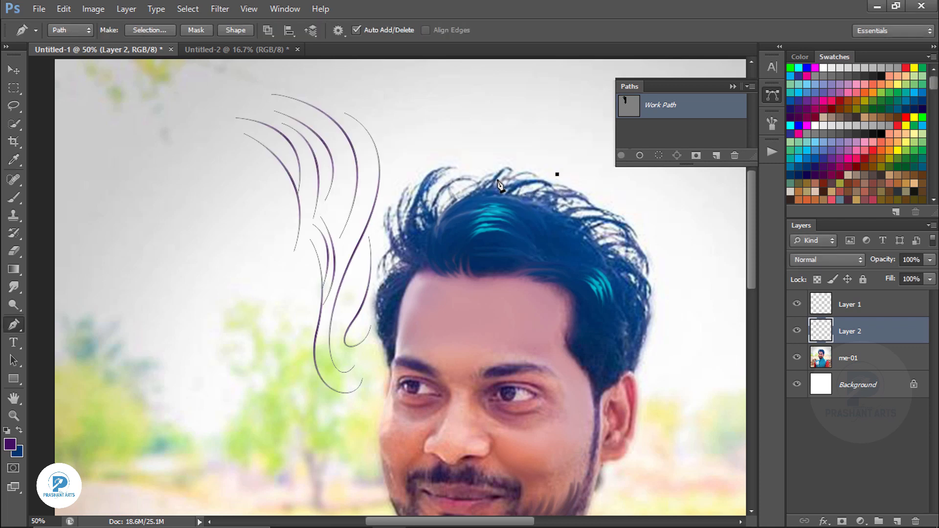
key("ctrl+Return")
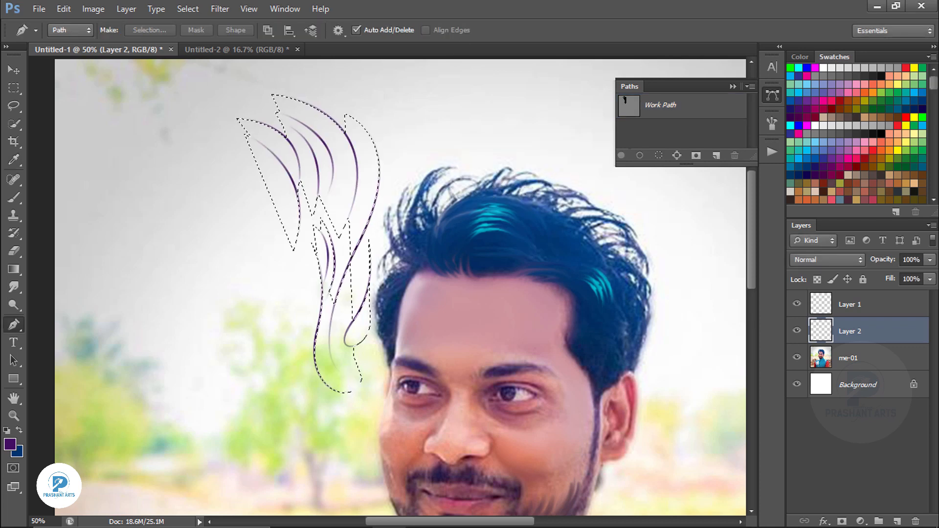
key("ctrl+d")
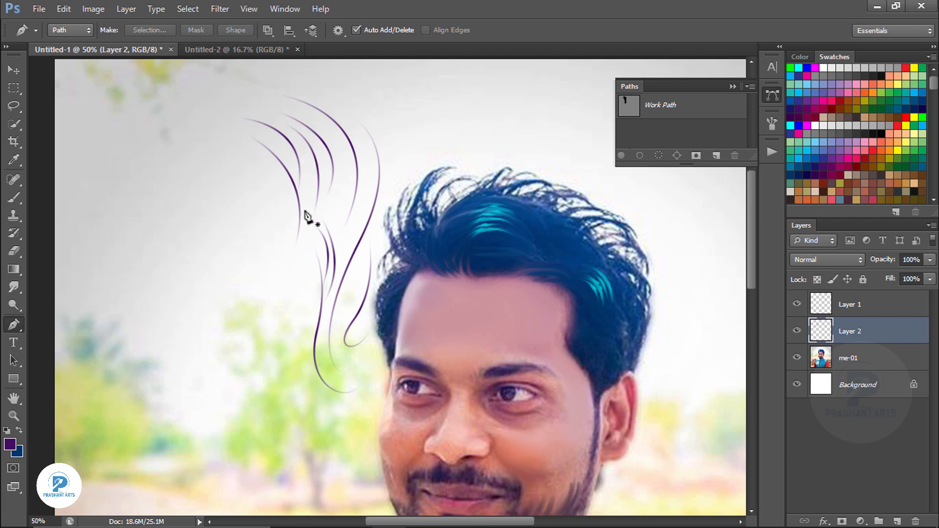
Step: Examine the tapered ends of the stroked hair strands at 100% zoom and put the path list away
key("ctrl+plus")
key("ctrl+plus")
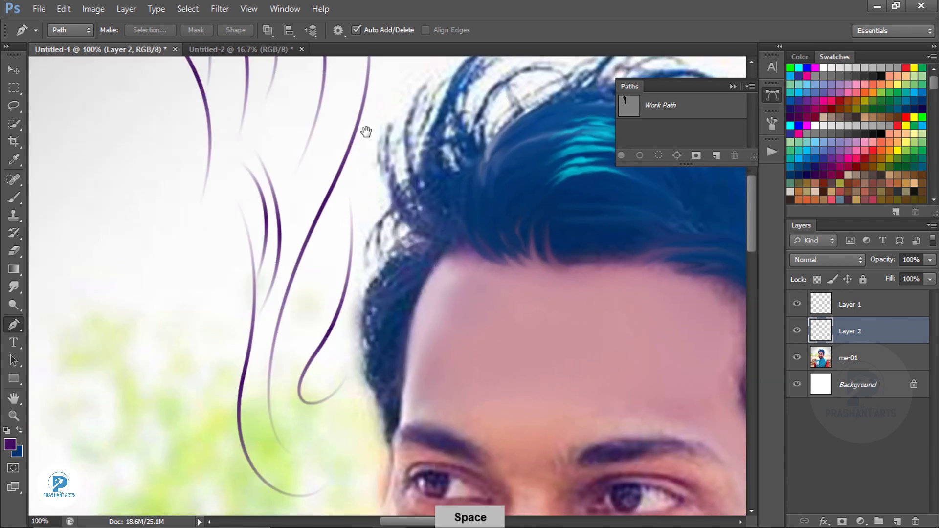
left_click_drag(365, 130, 352, 318)
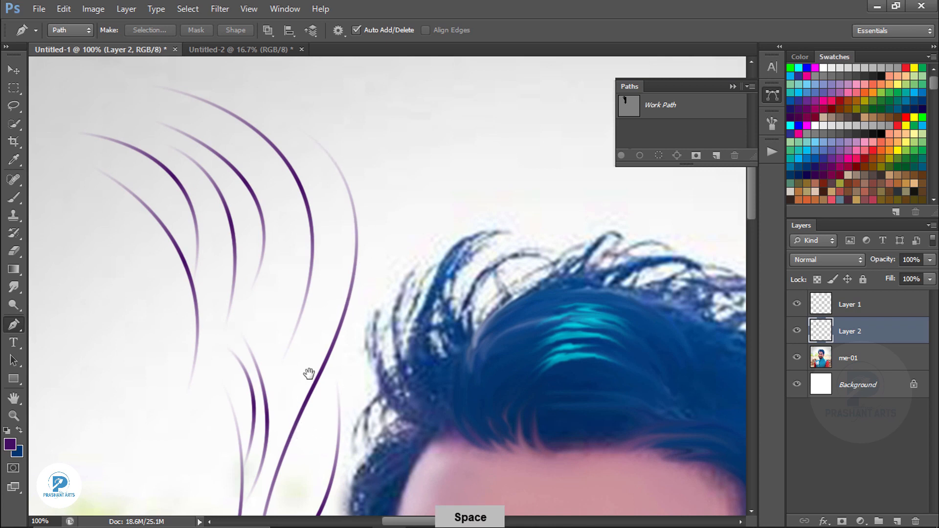
left_click_drag(309, 374, 349, 405)
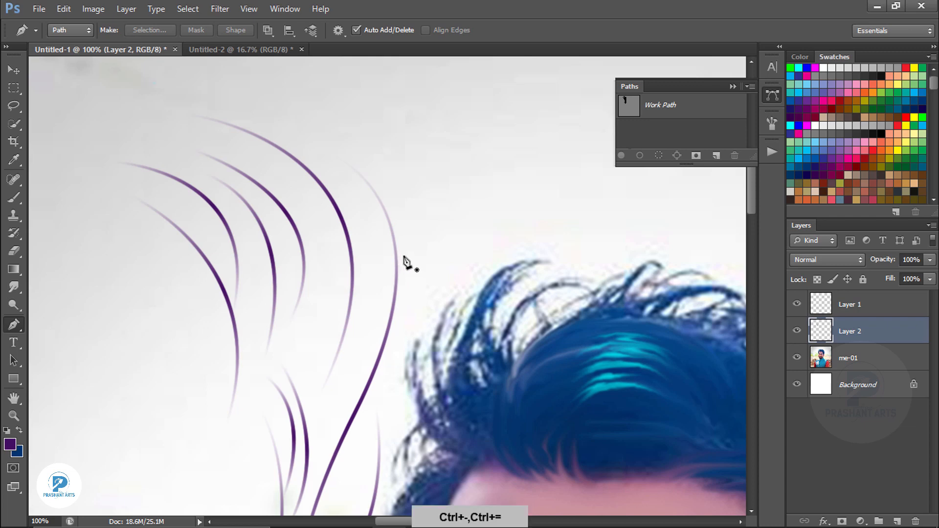
key("ctrl+minus")
key("ctrl+minus")
left_click(738, 85)
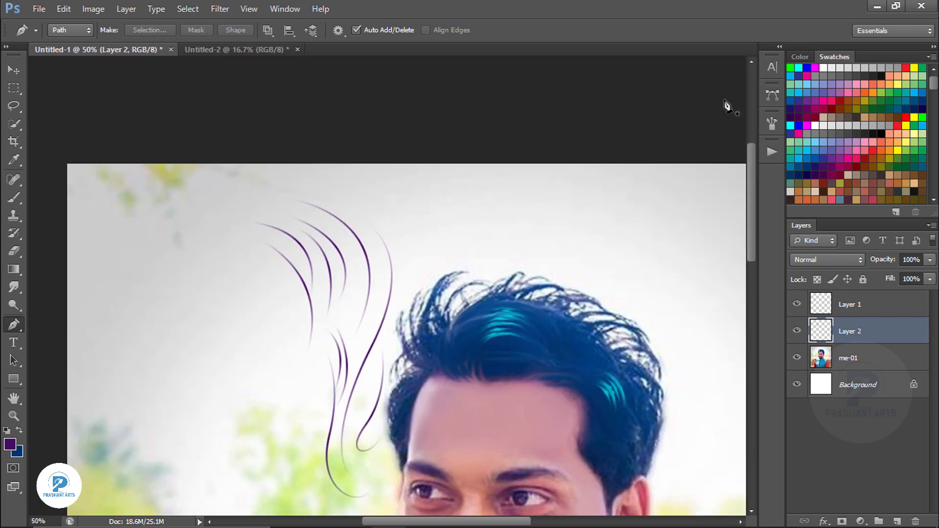
Step: Review the painted strands against the man's own hair, both close up at 50% and in the whole portrait at 25%
key("ctrl+minus")
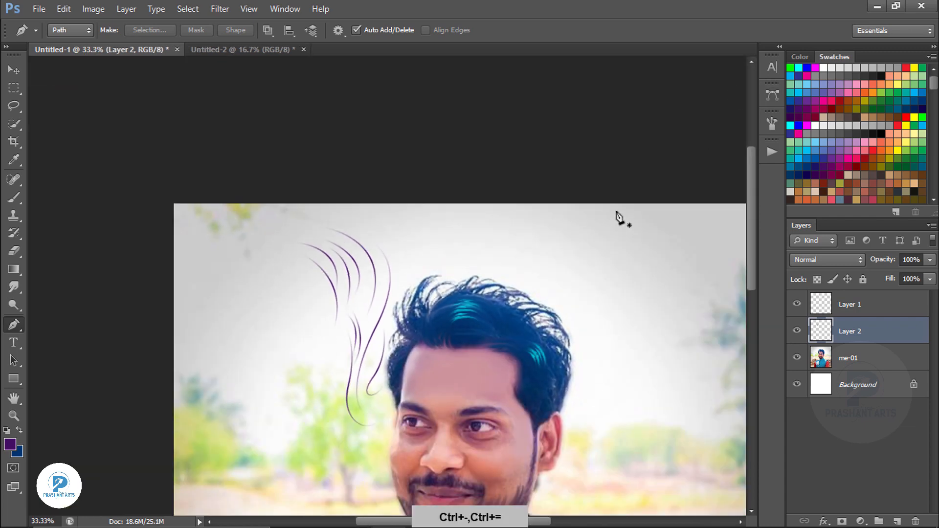
key("ctrl+minus")
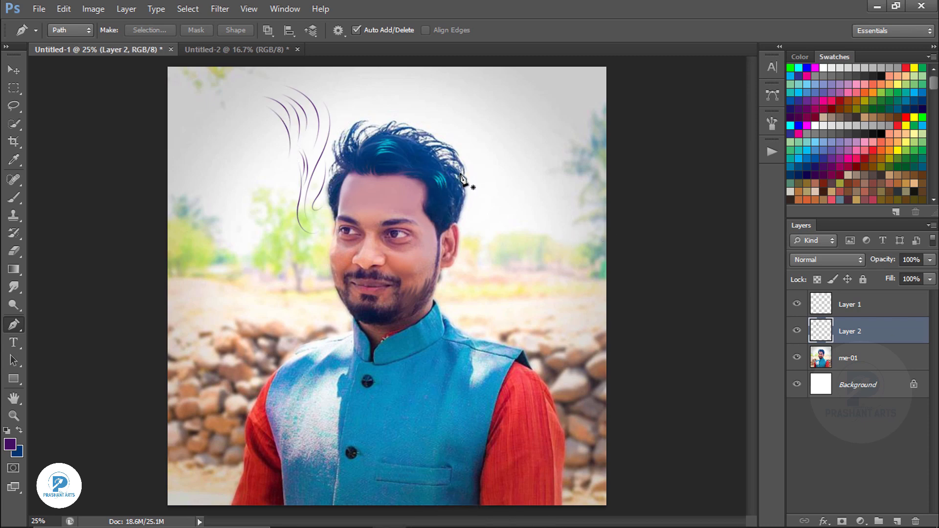
key("ctrl+equal")
key("ctrl+equal")
left_click_drag(512, 215, 512, 382)
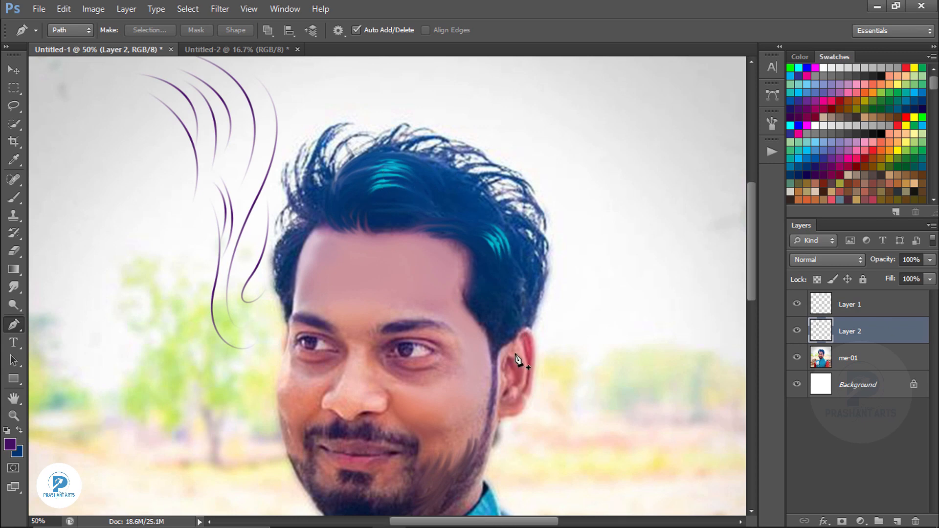
key("ctrl+minus")
key("ctrl+minus")
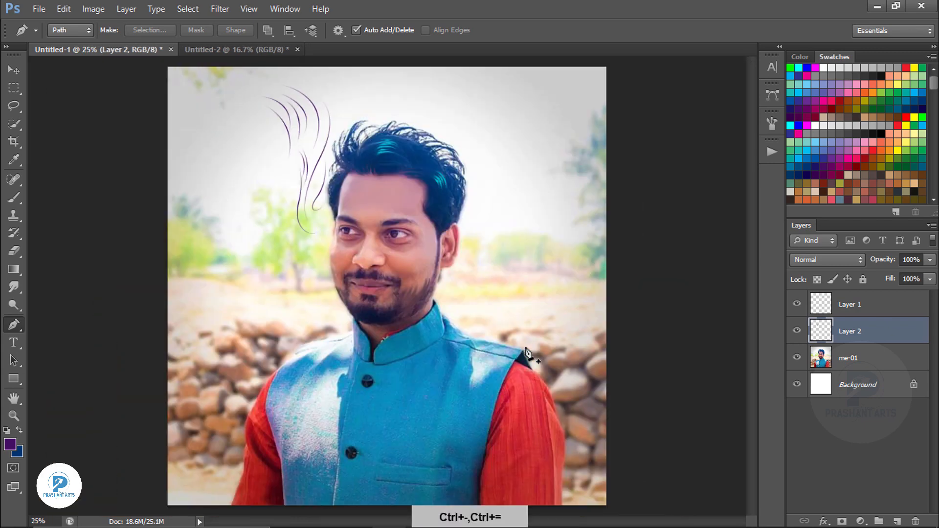